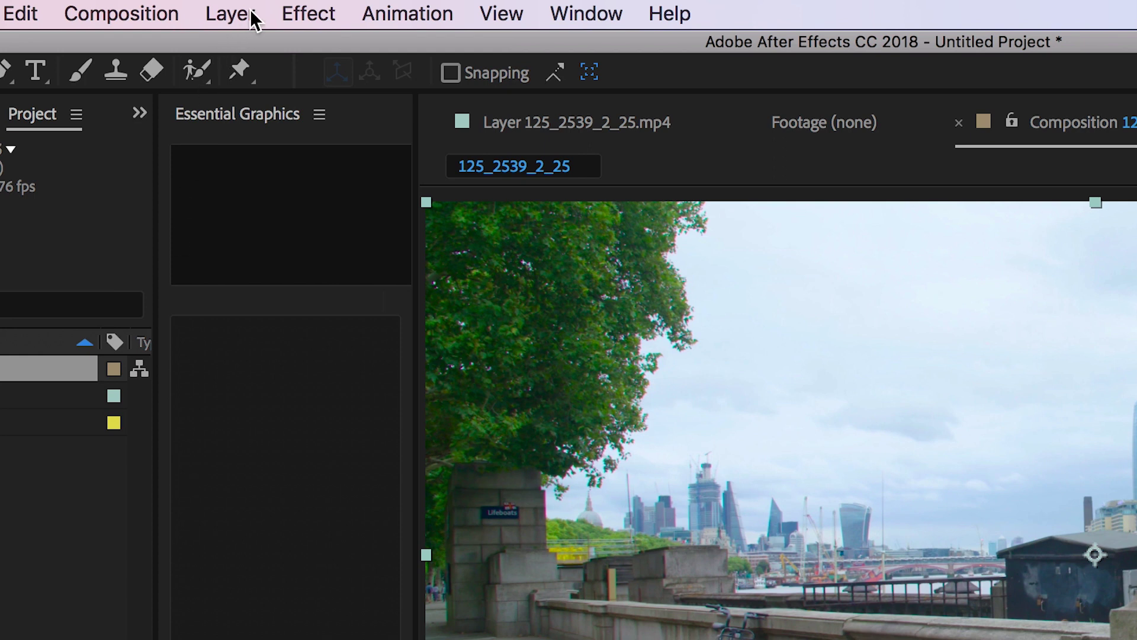
Step: Add a new Null Object layer (Null 2) to the composition
{"action": "left_click", "coordinate": [253, 19]}
{"action": "mouse_move", "coordinate": [253, 51]}
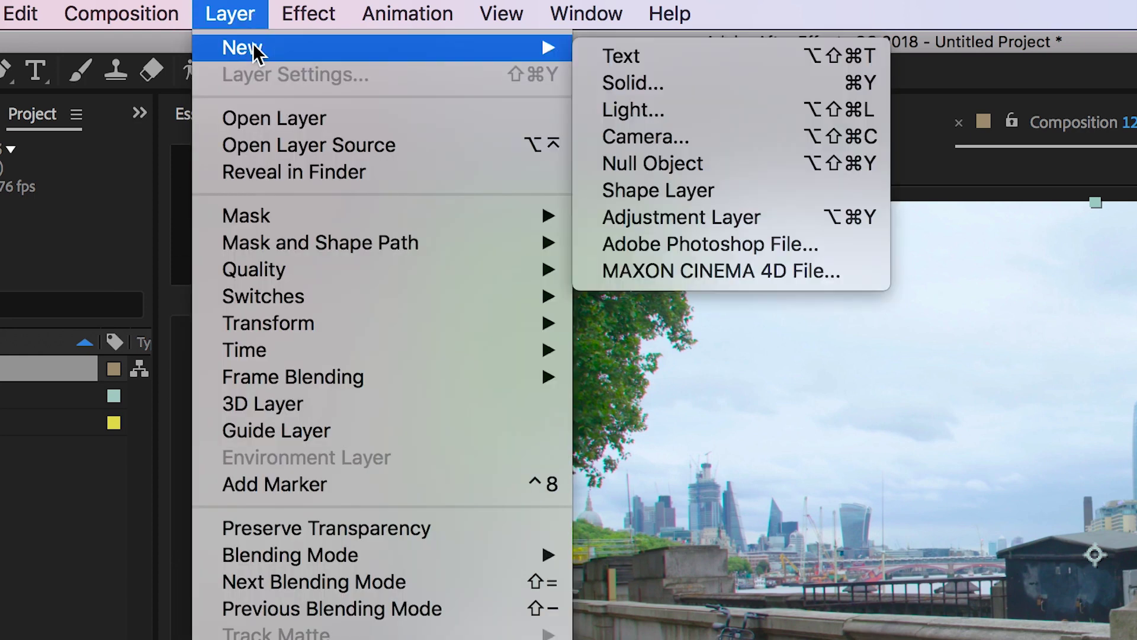
{"action": "left_click", "coordinate": [677, 163]}
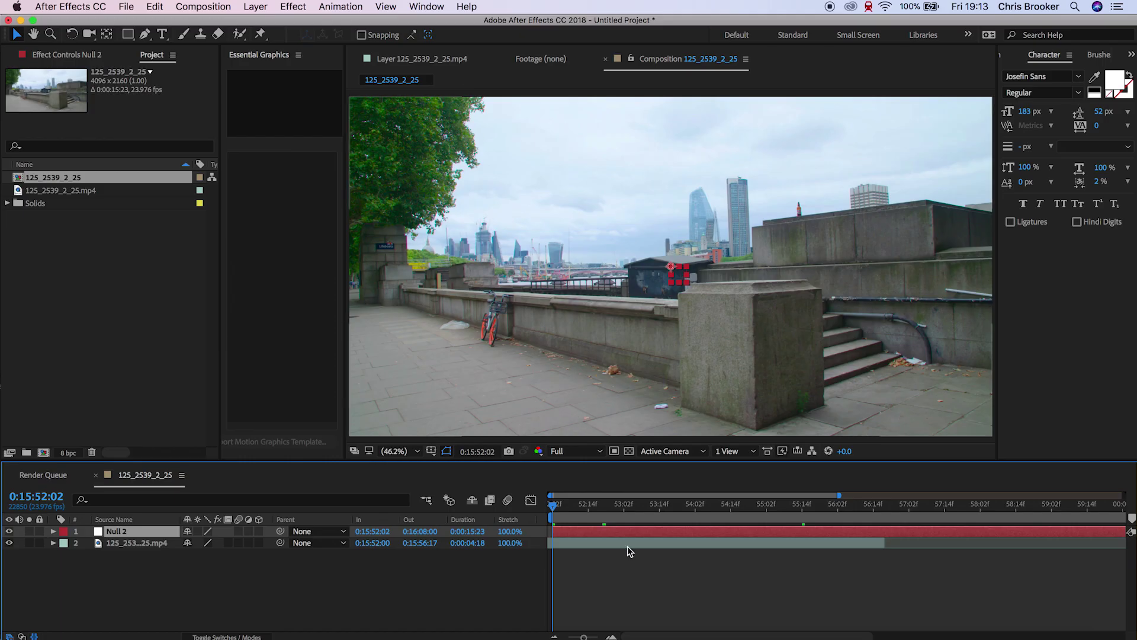
Step: Select the footage layer and switch to the Motion Tracking workspace
{"action": "left_click", "coordinate": [627, 542]}
{"action": "left_click", "coordinate": [426, 6]}
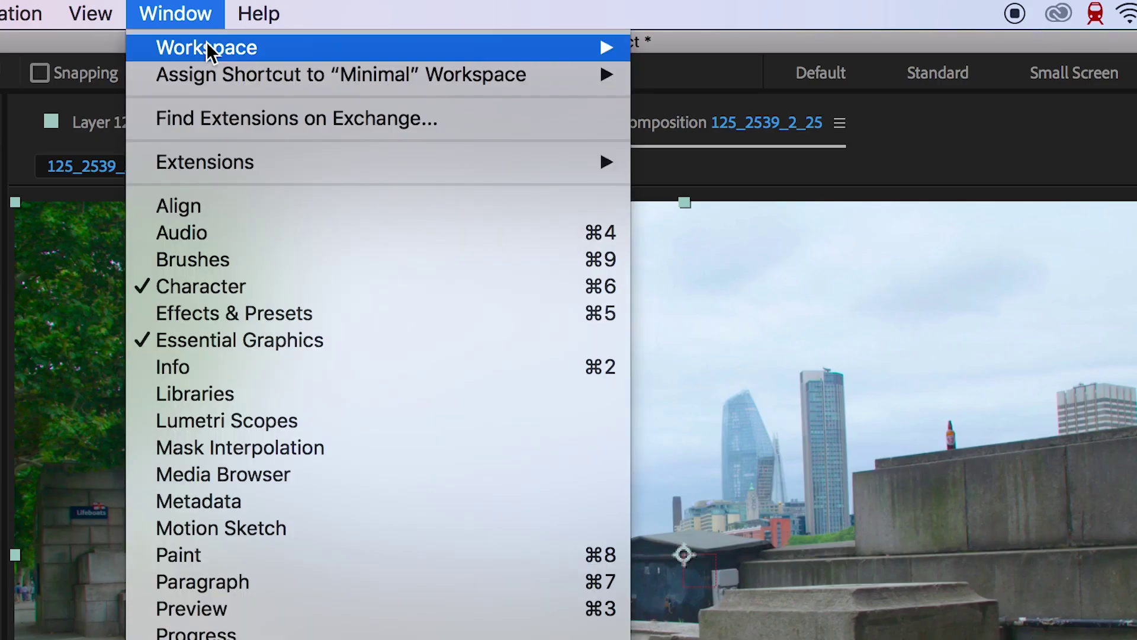
{"action": "mouse_move", "coordinate": [564, 51]}
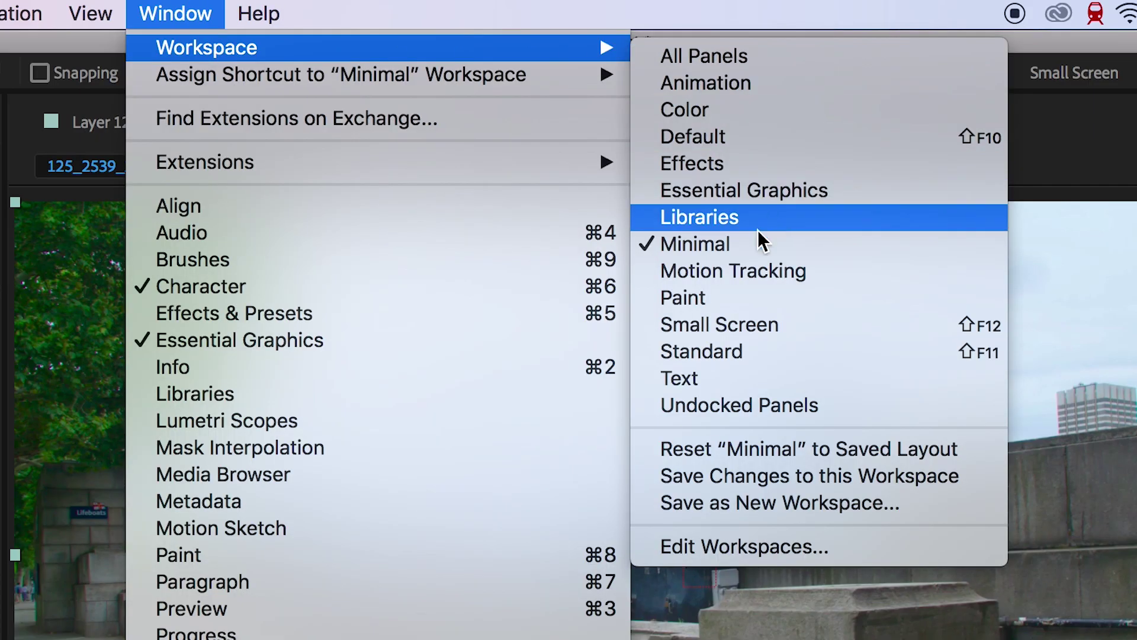
{"action": "left_click", "coordinate": [769, 270]}
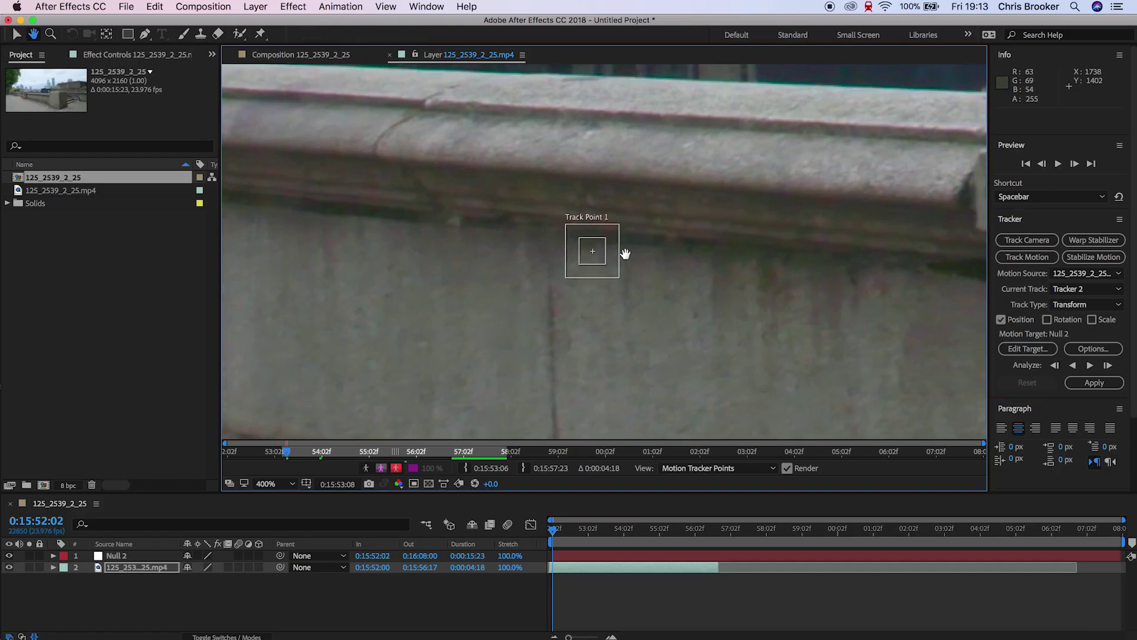
Step: Place Track Point 1 on the stone block's top corner, enlarge its search area, and analyze forward
{"action": "left_click_drag", "start_coordinate": [424, 254], "coordinate": [523, 383]}
{"action": "key", "text": "h"}
{"action": "key", "text": "comma"}
{"action": "key", "text": "h"}
{"action": "left_click_drag", "start_coordinate": [731, 152], "coordinate": [486, 91]}
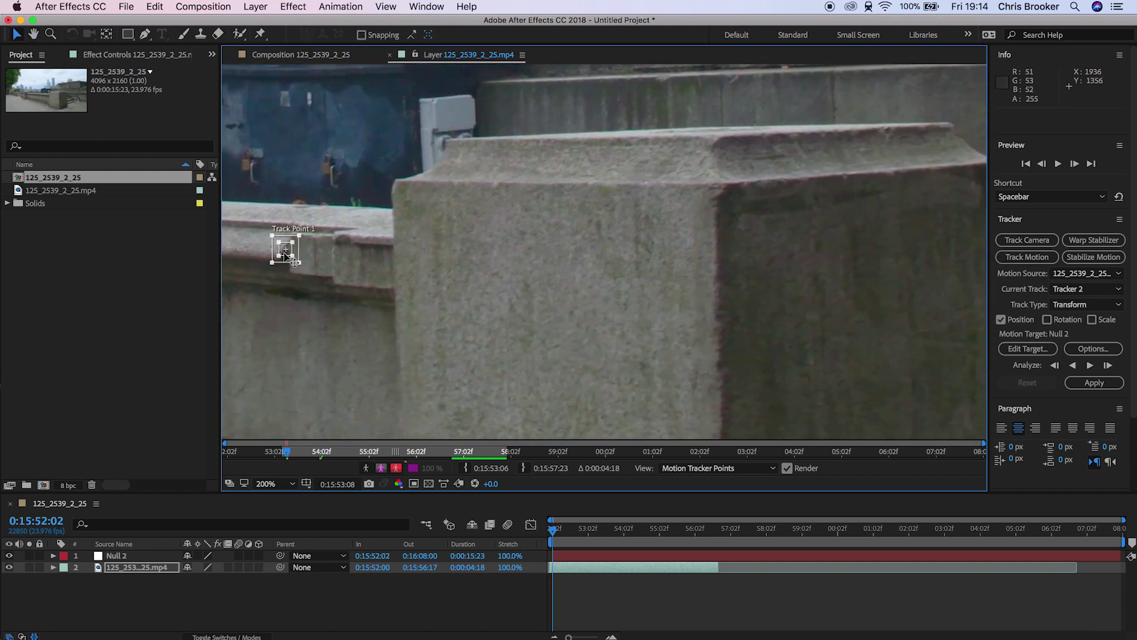
{"action": "left_click_drag", "start_coordinate": [286, 256], "coordinate": [723, 191]}
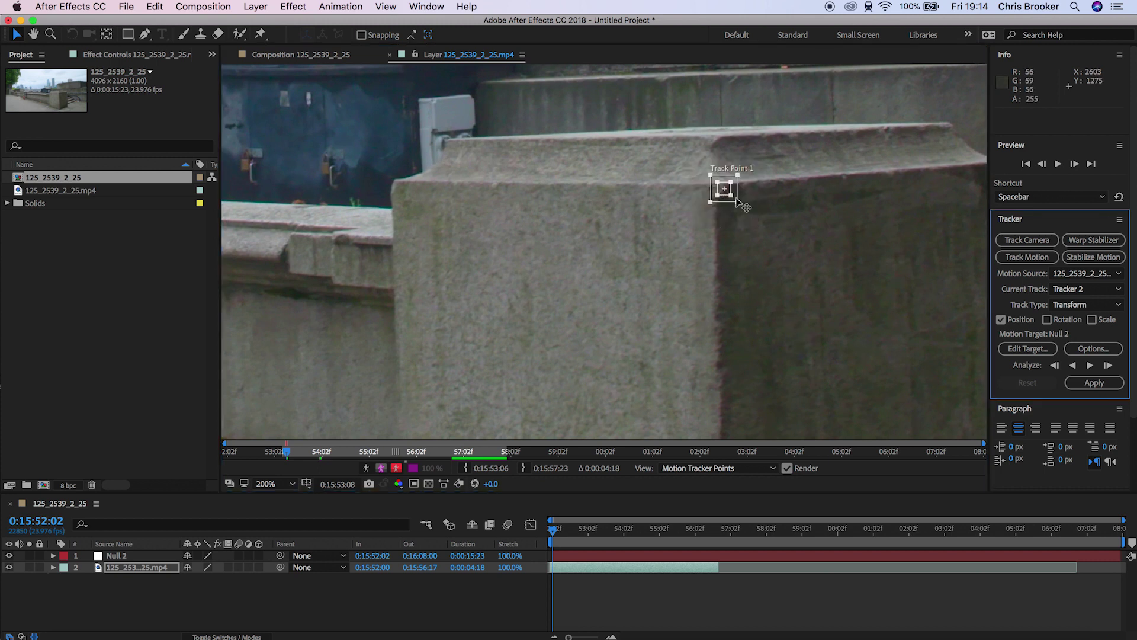
{"action": "scroll", "coordinate": [739, 219], "scroll_direction": "up", "scroll_amount": 4}
{"action": "left_click_drag", "start_coordinate": [656, 308], "coordinate": [698, 325]}
{"action": "left_click_drag", "start_coordinate": [645, 263], "coordinate": [660, 275]}
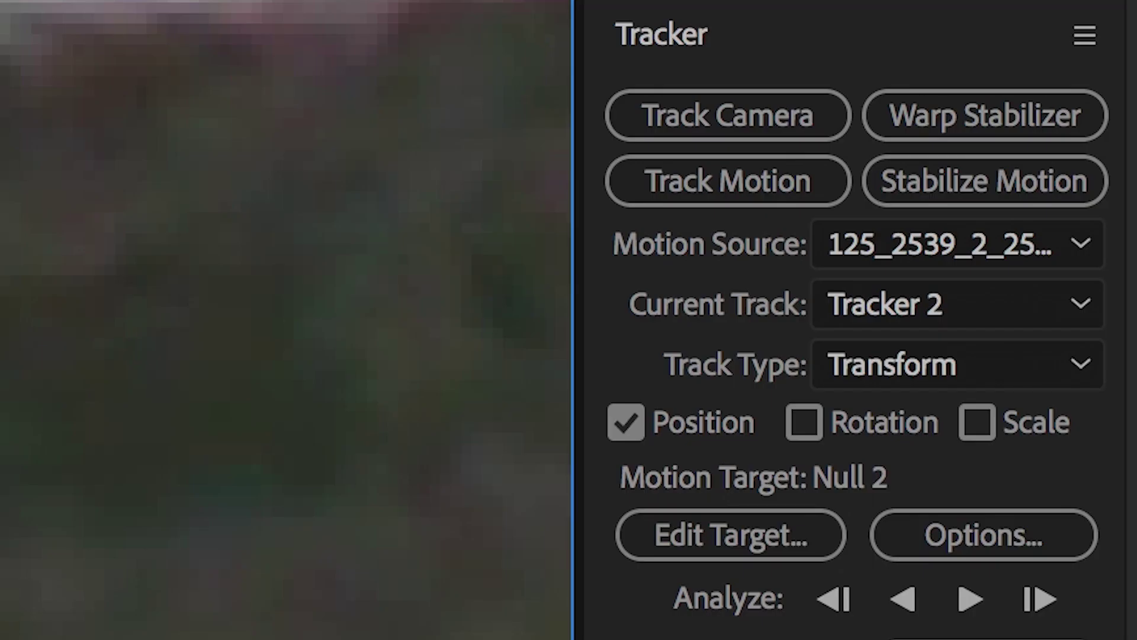
{"action": "left_click", "coordinate": [964, 600]}
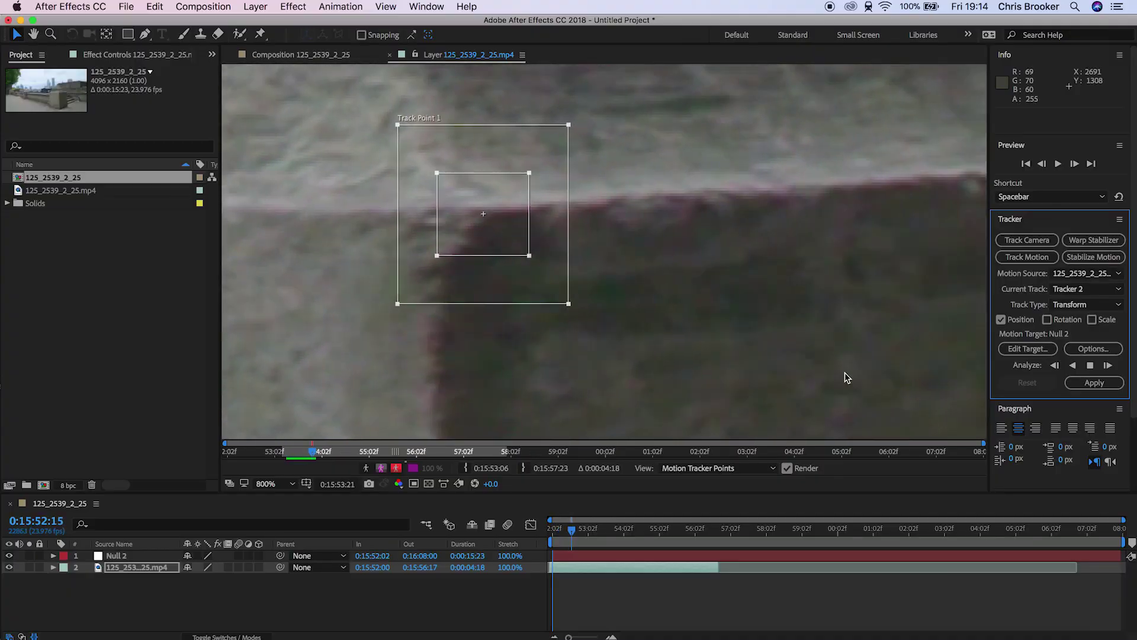
Step: Resume forward analysis to the clip's end, then scrub back to verify the corner track
{"action": "scroll", "coordinate": [590, 339], "scroll_direction": "down", "scroll_amount": 4}
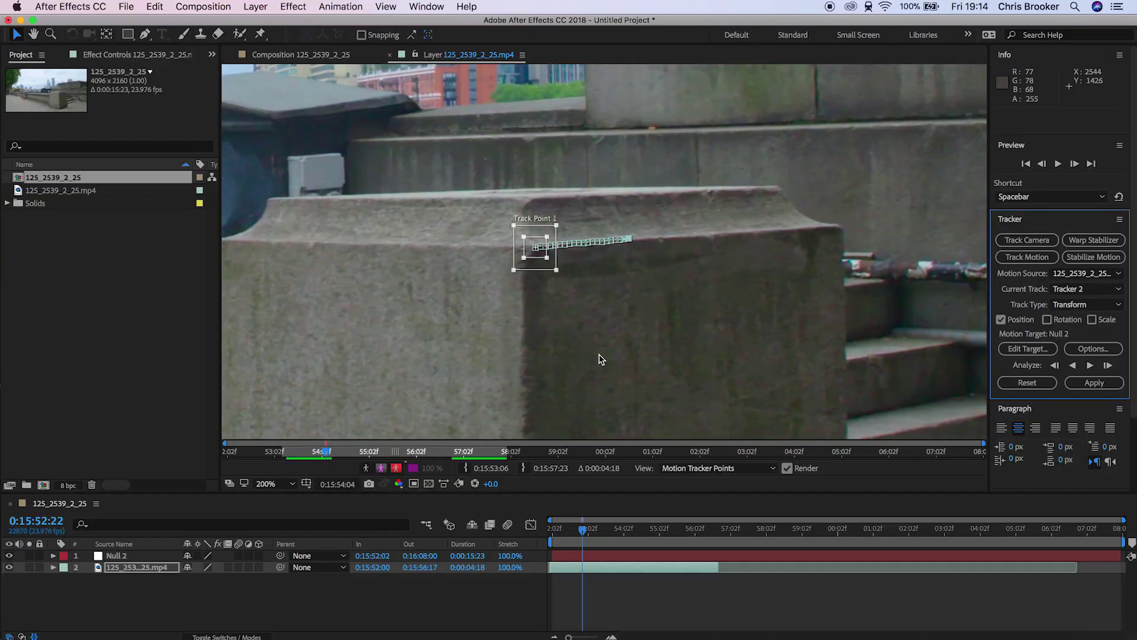
{"action": "scroll", "coordinate": [706, 274], "scroll_direction": "down", "scroll_amount": 2}
{"action": "left_click_drag", "start_coordinate": [720, 264], "coordinate": [826, 220]}
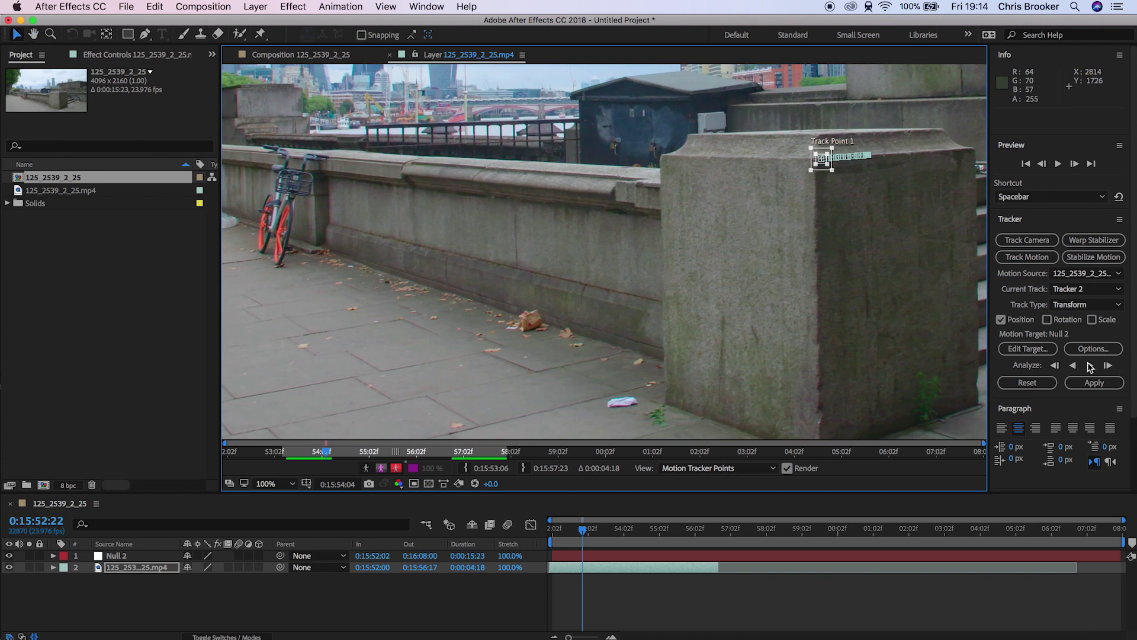
{"action": "left_click", "coordinate": [1091, 365]}
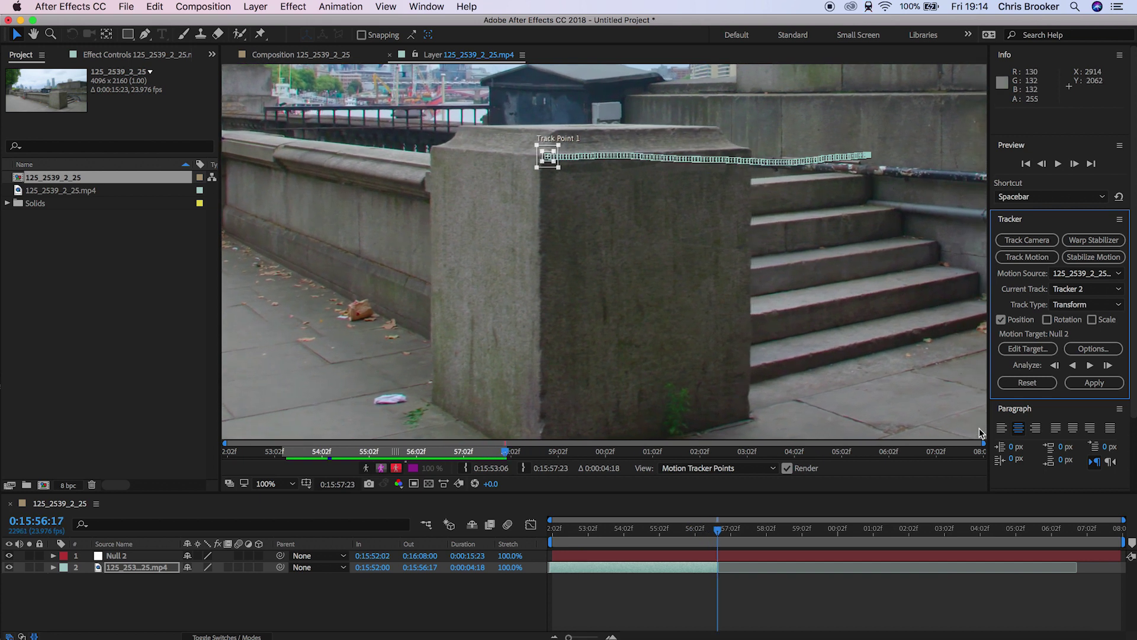
{"action": "scroll", "coordinate": [616, 248], "scroll_direction": "up", "scroll_amount": 1}
{"action": "scroll", "coordinate": [632, 290], "scroll_direction": "up", "scroll_amount": 1}
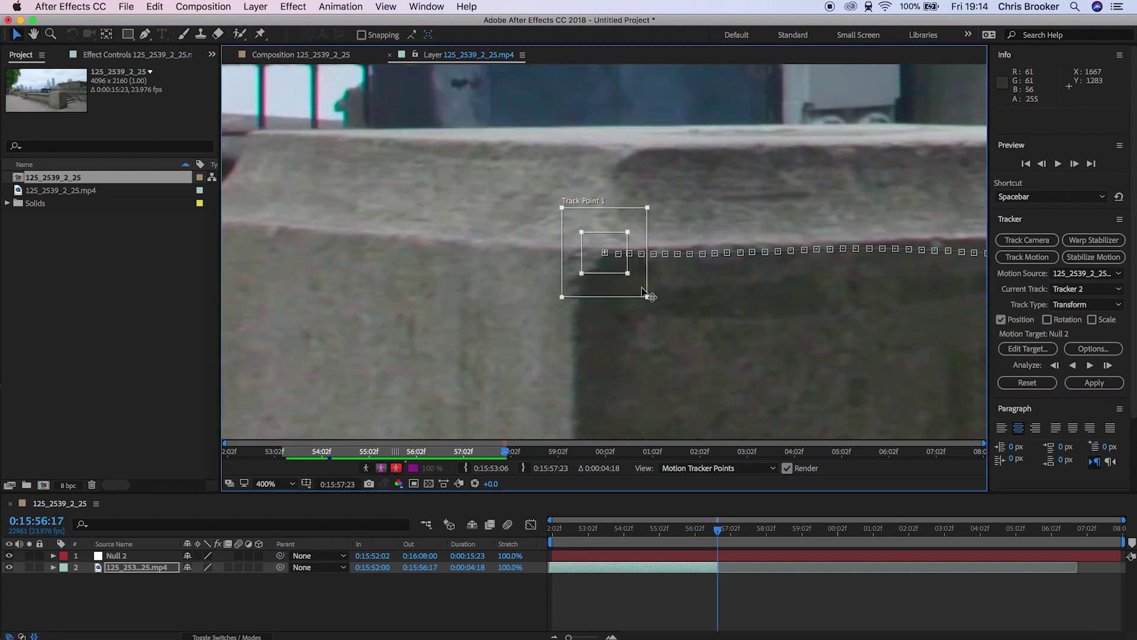
{"action": "left_click_drag", "start_coordinate": [728, 536], "coordinate": [661, 529]}
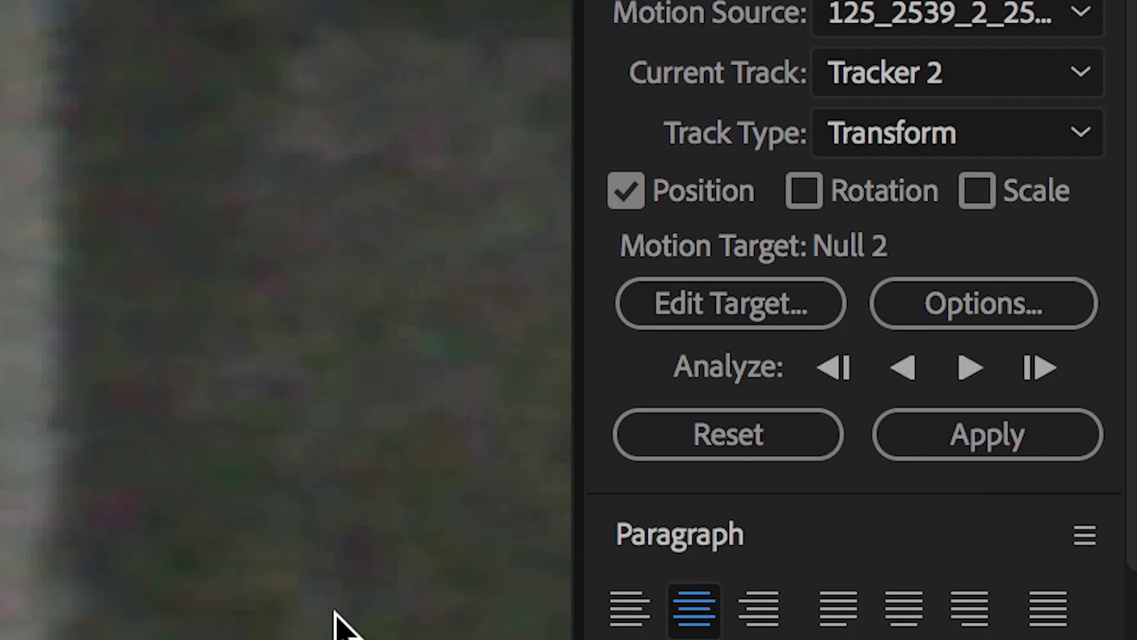
Step: Set the tracker's motion target to layer 1, Null 2
{"action": "left_click", "coordinate": [662, 315]}
{"action": "left_click", "coordinate": [678, 269]}
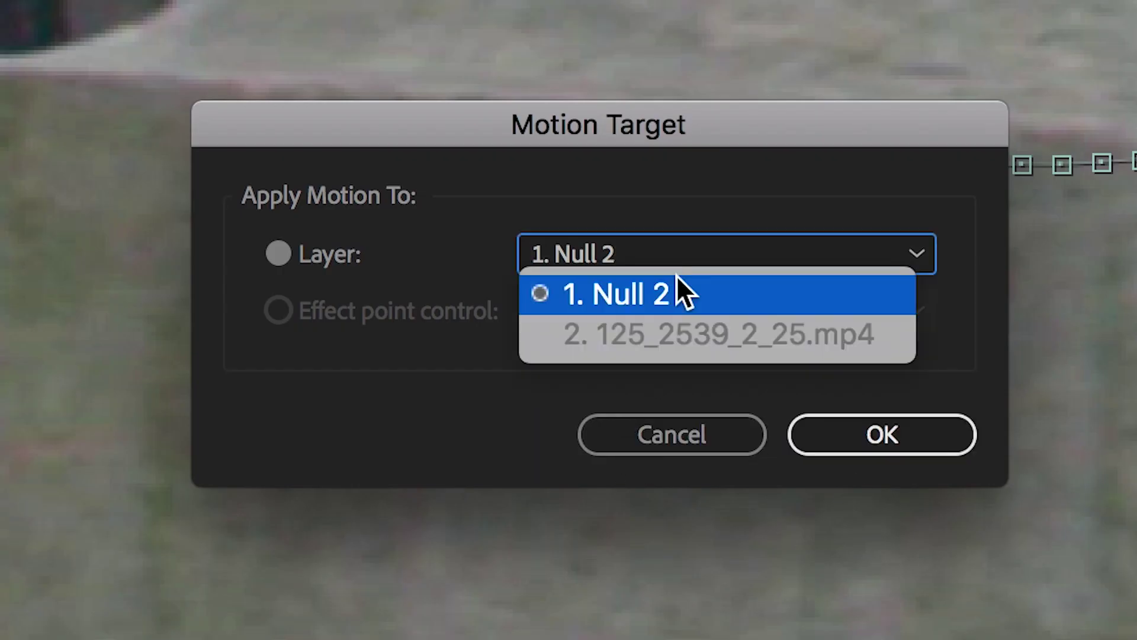
{"action": "left_click", "coordinate": [677, 294]}
{"action": "left_click", "coordinate": [871, 438]}
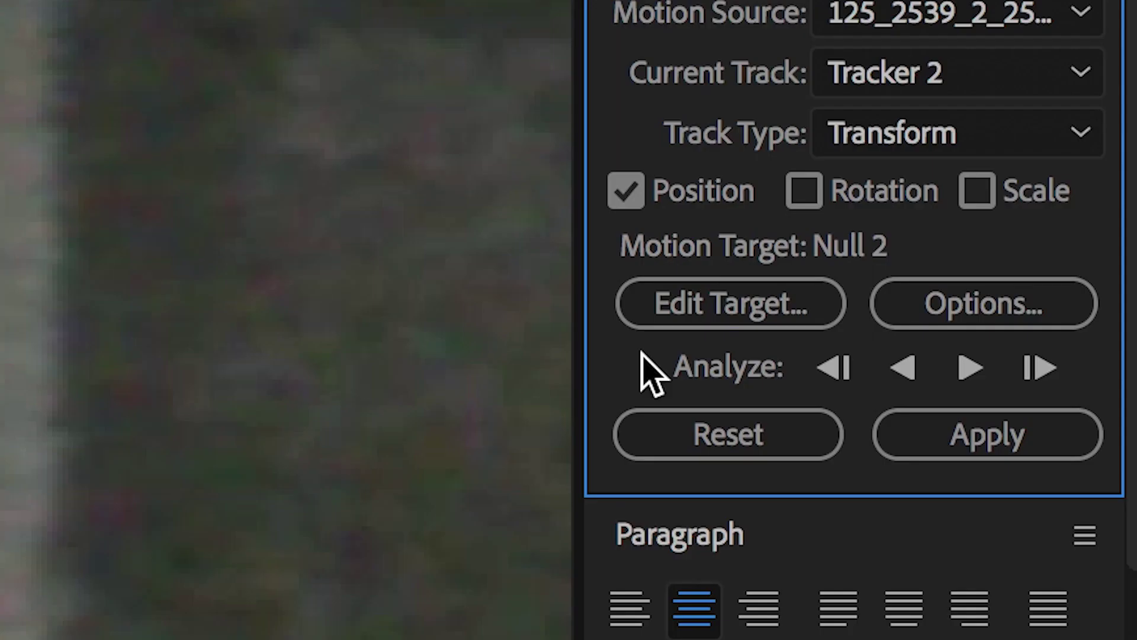
Step: Apply the tracking data in X and Y, then check Null 2's new keyframes
{"action": "left_click", "coordinate": [917, 432]}
{"action": "left_click", "coordinate": [687, 258]}
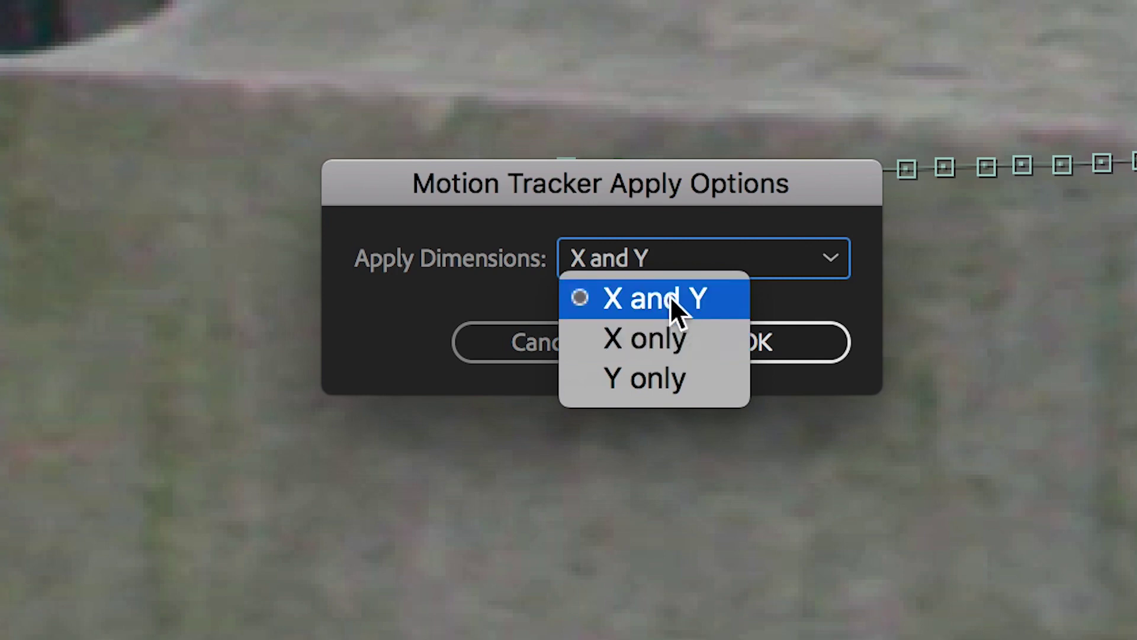
{"action": "left_click", "coordinate": [671, 298]}
{"action": "left_click", "coordinate": [708, 340]}
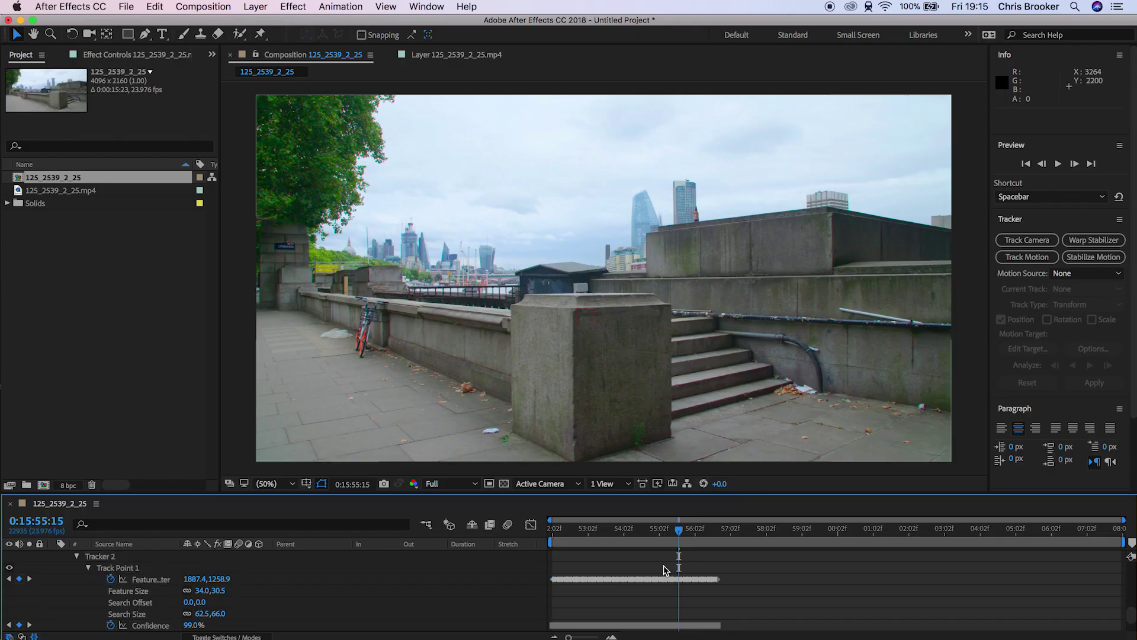
{"action": "scroll", "coordinate": [164, 586], "scroll_direction": "up", "scroll_amount": 4}
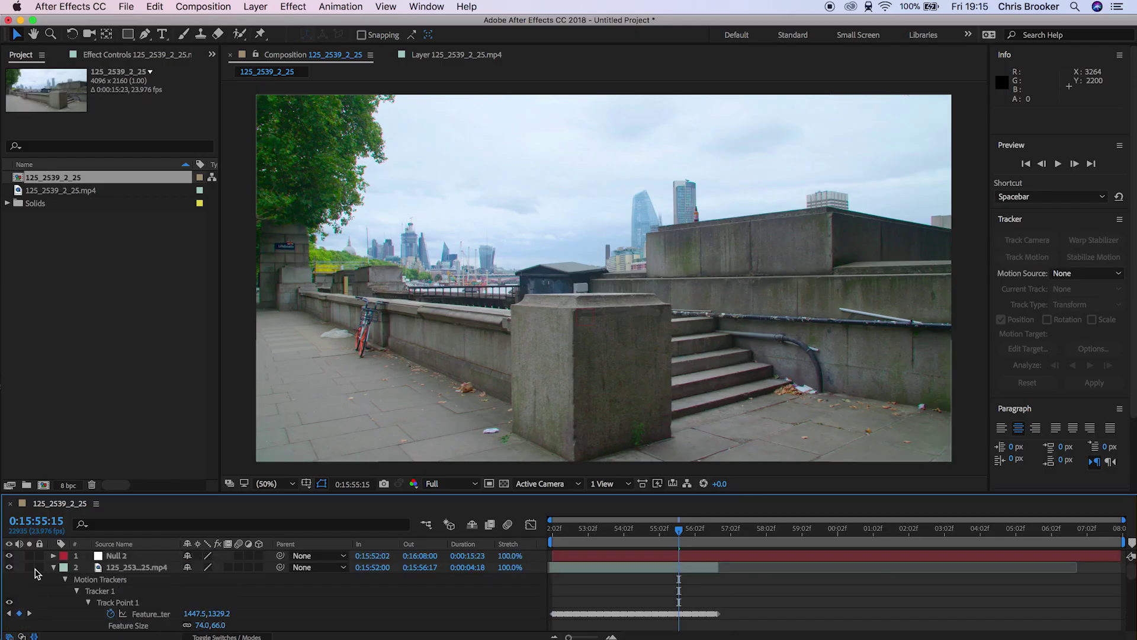
{"action": "left_click", "coordinate": [53, 567]}
{"action": "left_click", "coordinate": [53, 556]}
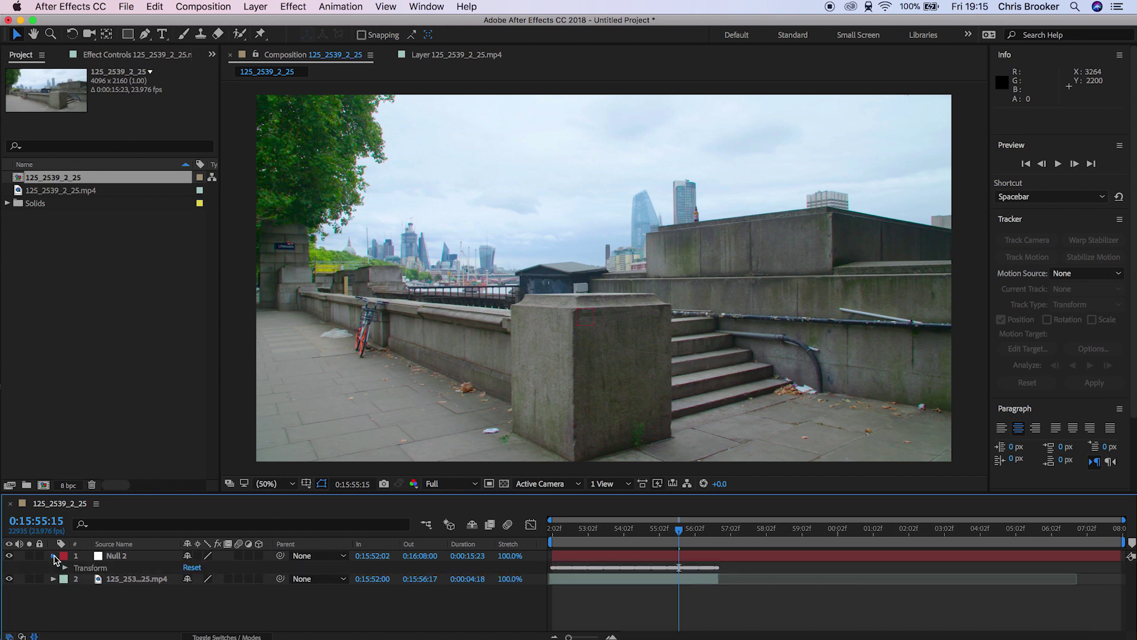
{"action": "left_click", "coordinate": [53, 556]}
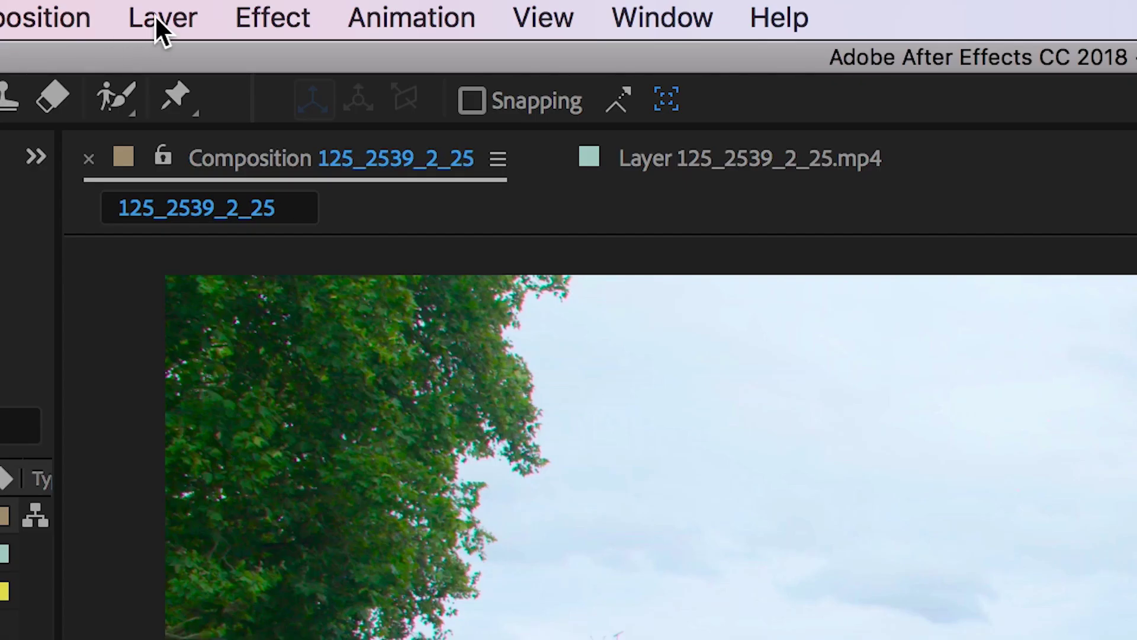
Step: Create the HELLO text layer and move it down onto the stone pillar
{"action": "left_click", "coordinate": [254, 7]}
{"action": "mouse_move", "coordinate": [265, 24]}
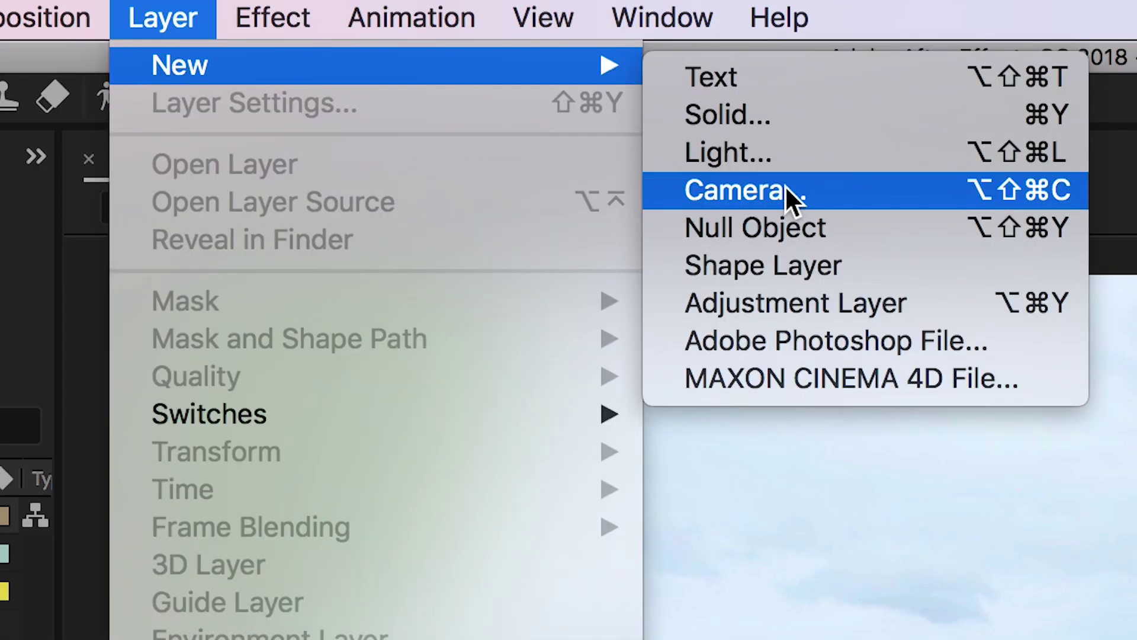
{"action": "left_click", "coordinate": [751, 80]}
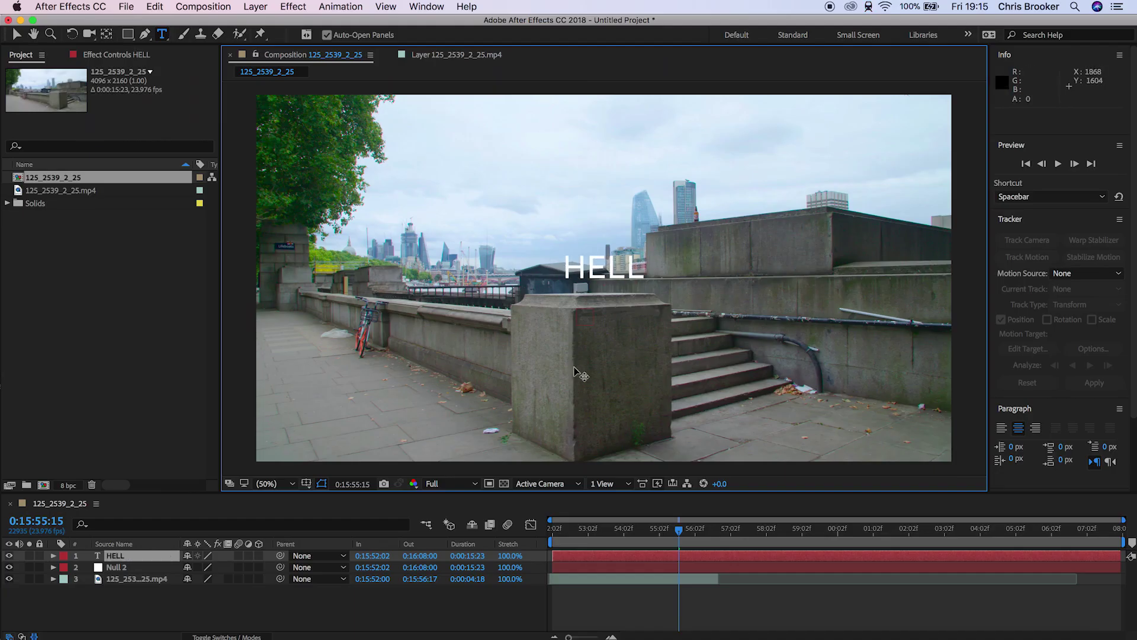
{"action": "key", "text": "v"}
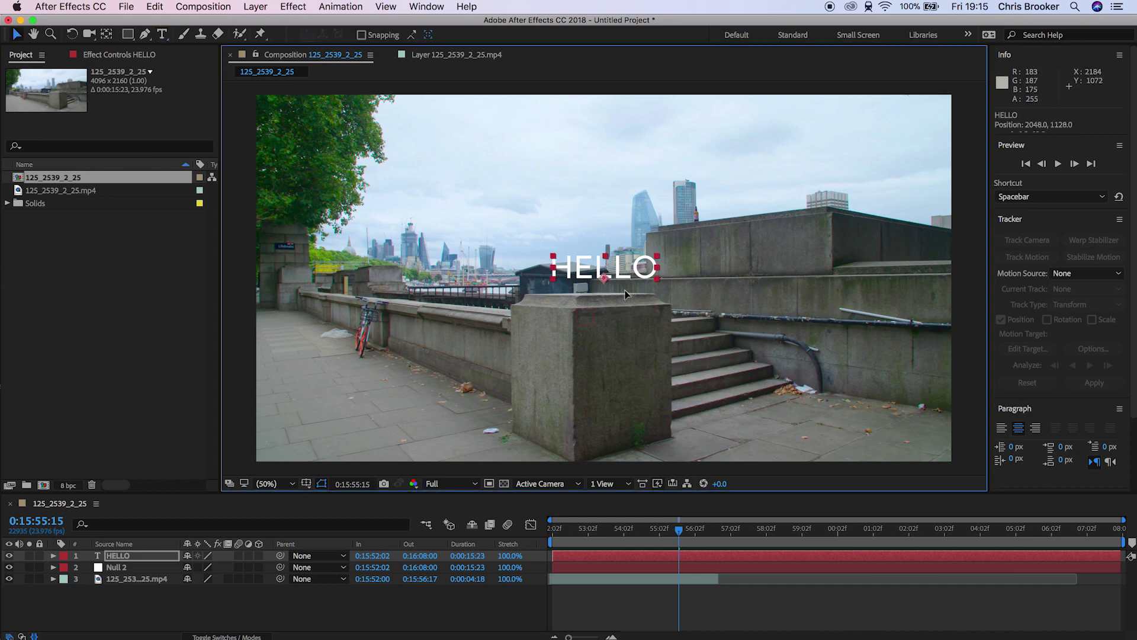
{"action": "left_click_drag", "start_coordinate": [627, 283], "coordinate": [625, 331]}
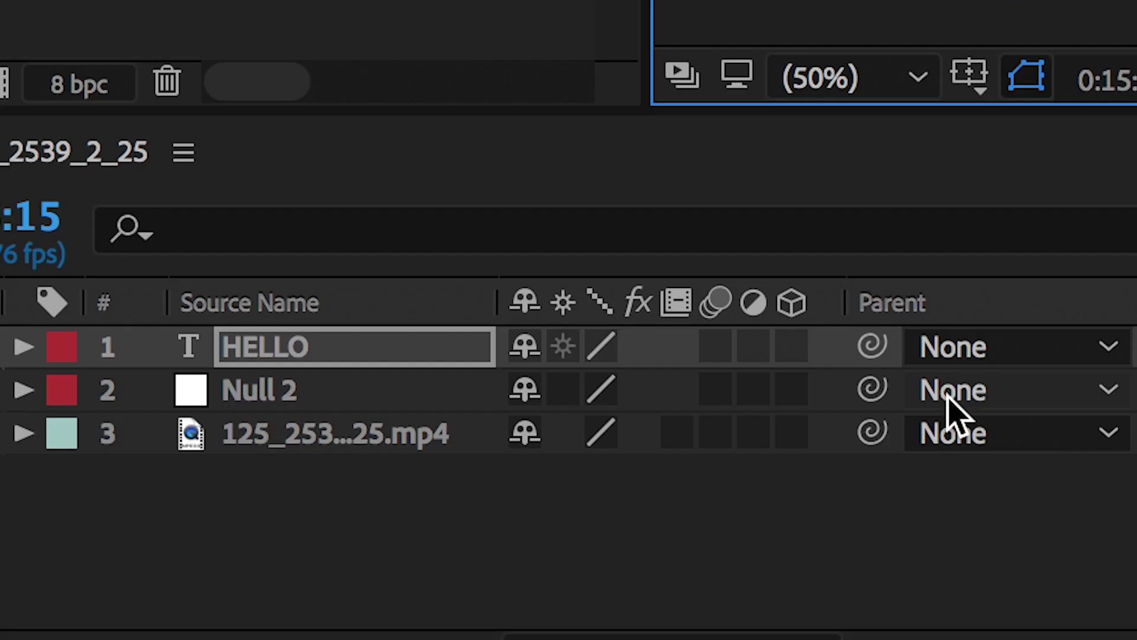
Step: Parent the HELLO layer to '2. Null 2' and preview the composition
{"action": "left_click_drag", "start_coordinate": [872, 349], "coordinate": [875, 342]}
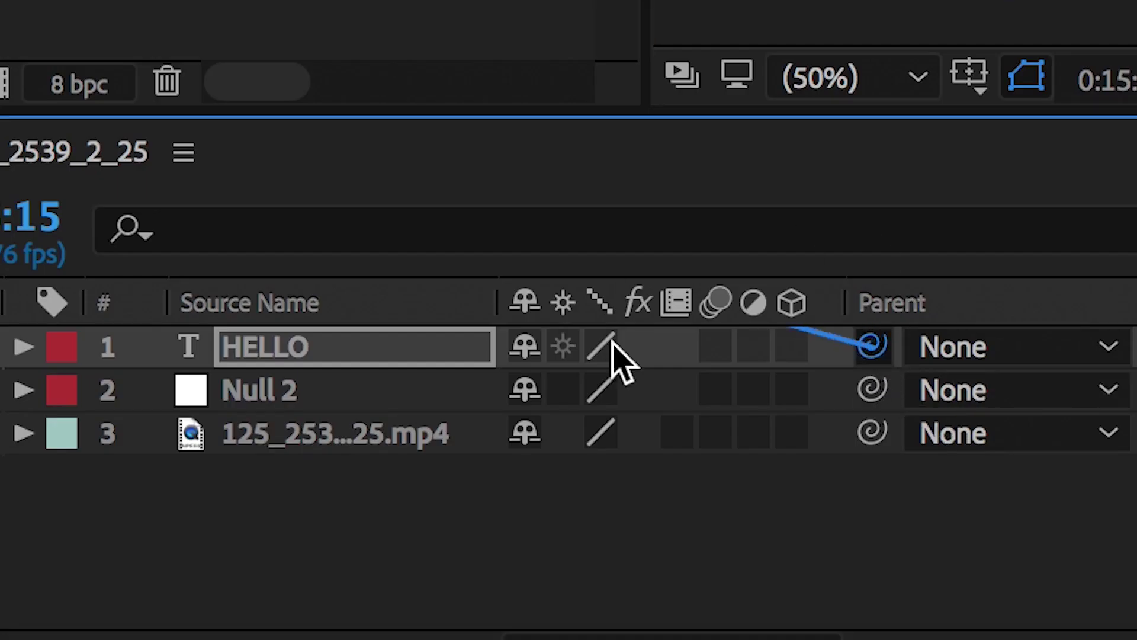
{"action": "left_click_drag", "start_coordinate": [613, 350], "coordinate": [436, 393]}
{"action": "left_click", "coordinate": [1054, 355]}
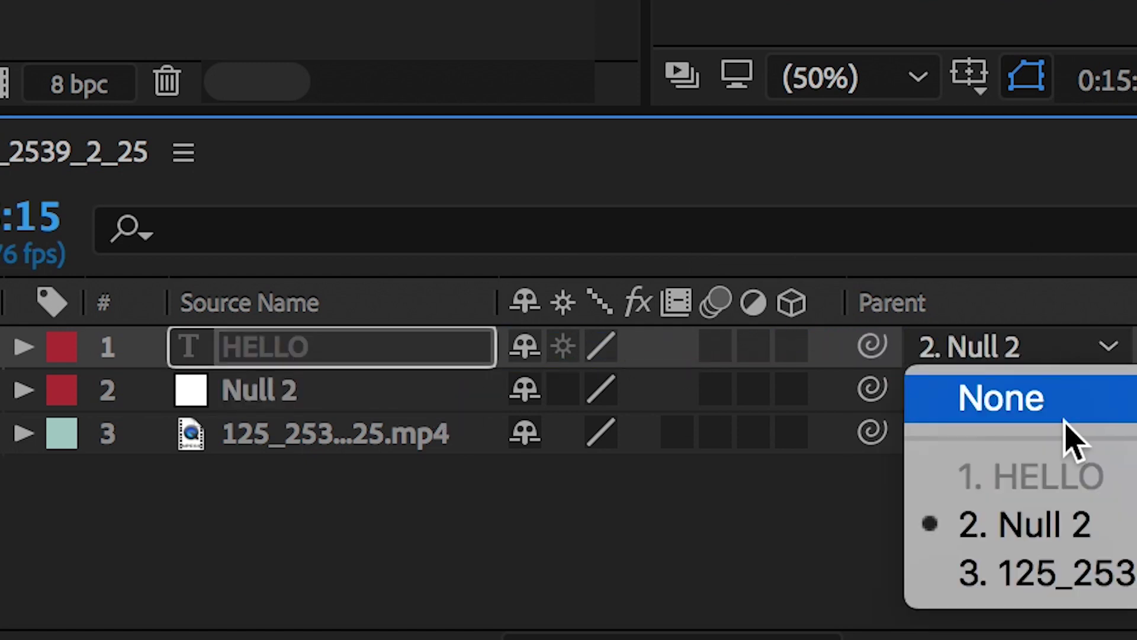
{"action": "left_click", "coordinate": [1074, 355]}
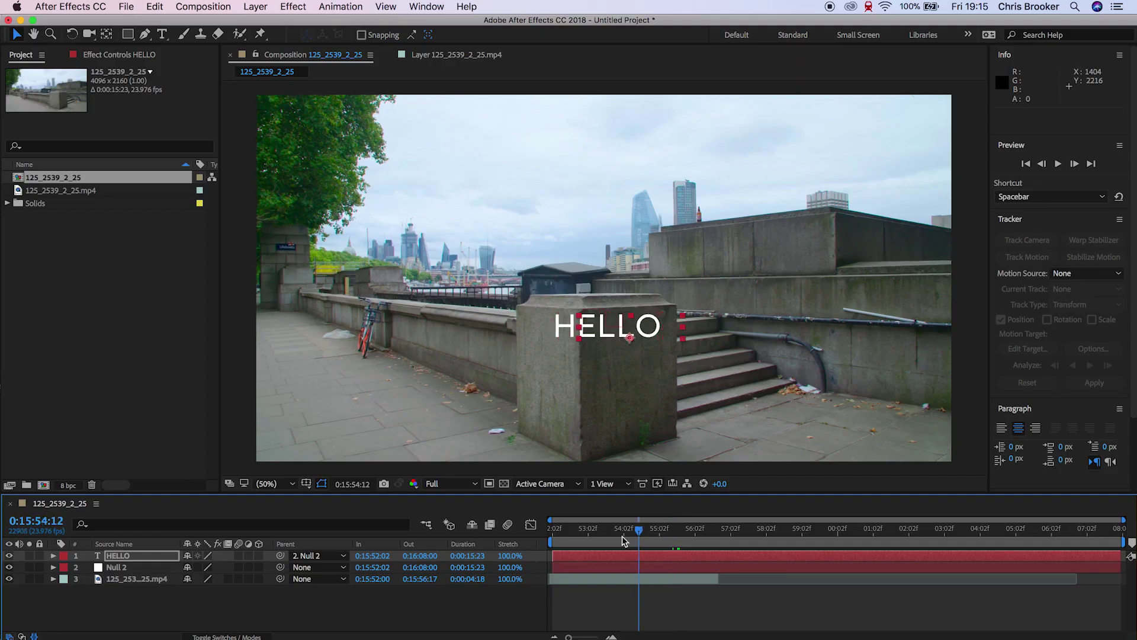
{"action": "key", "text": "space"}
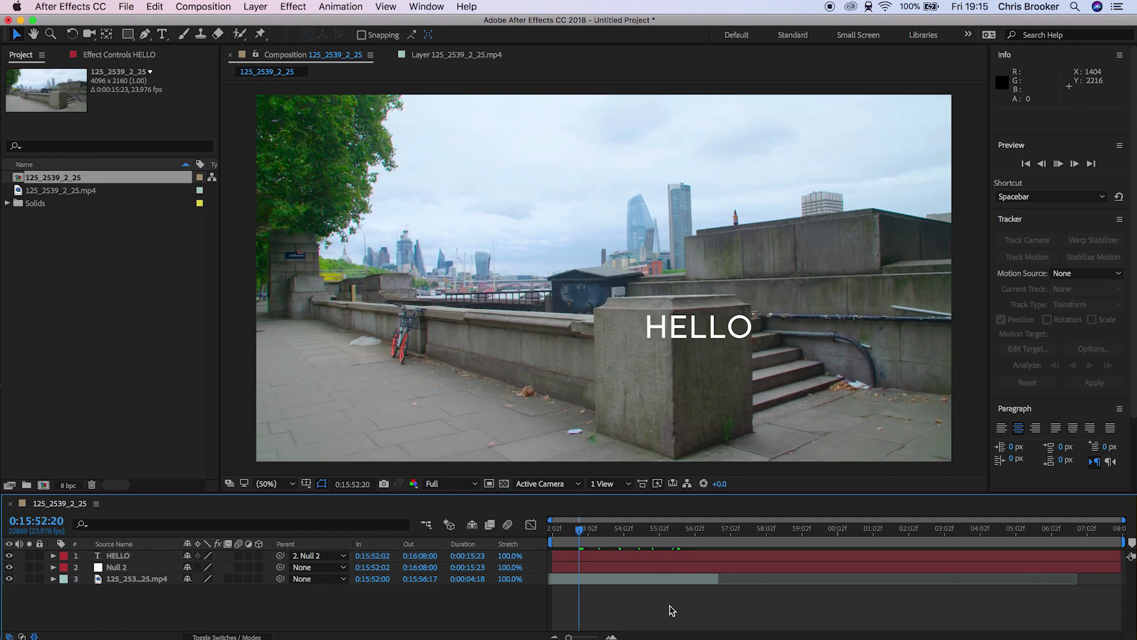
{"action": "key", "text": "space"}
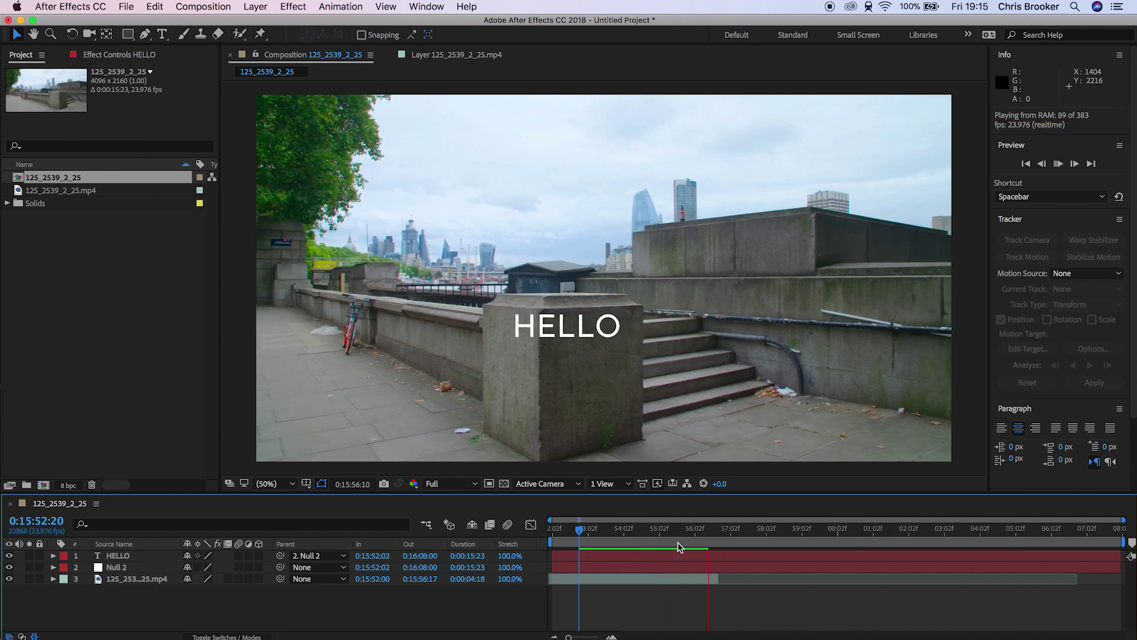
{"action": "left_click", "coordinate": [594, 529]}
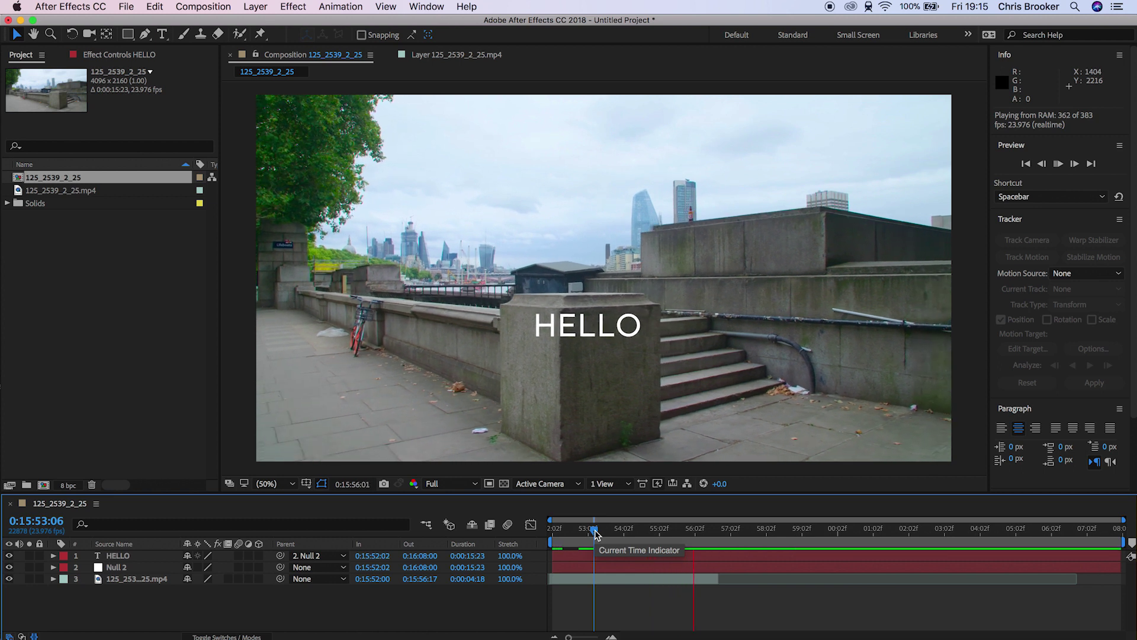
{"action": "key", "text": "space"}
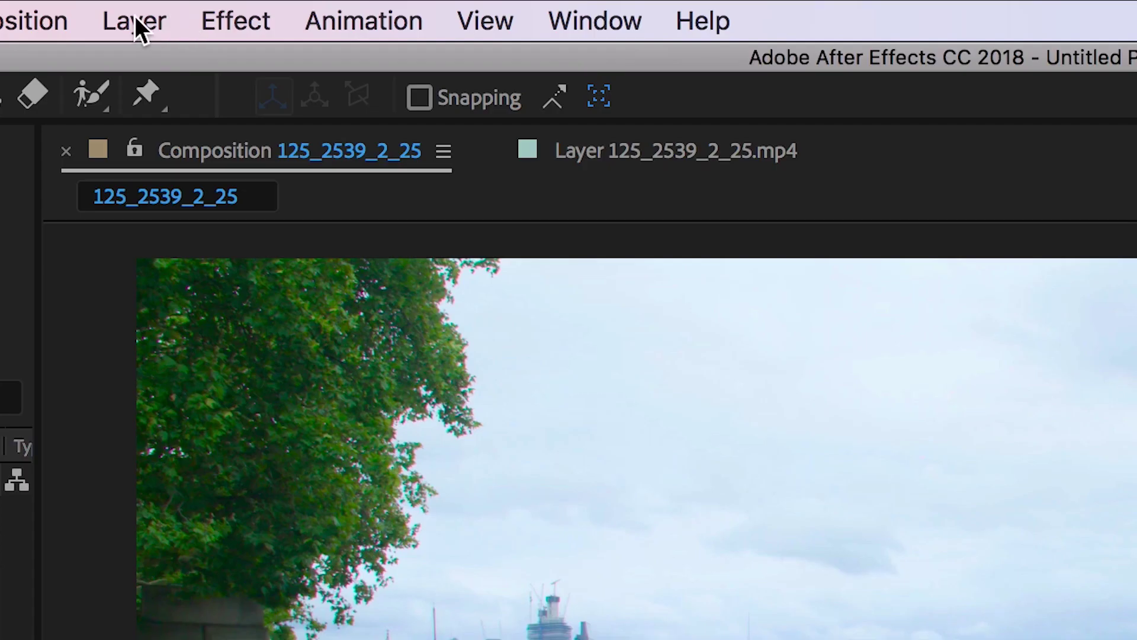
{"action": "left_click", "coordinate": [255, 6]}
Step: Create a new solid layer coloured black (#000000)
{"action": "mouse_move", "coordinate": [272, 22]}
{"action": "left_click", "coordinate": [698, 110]}
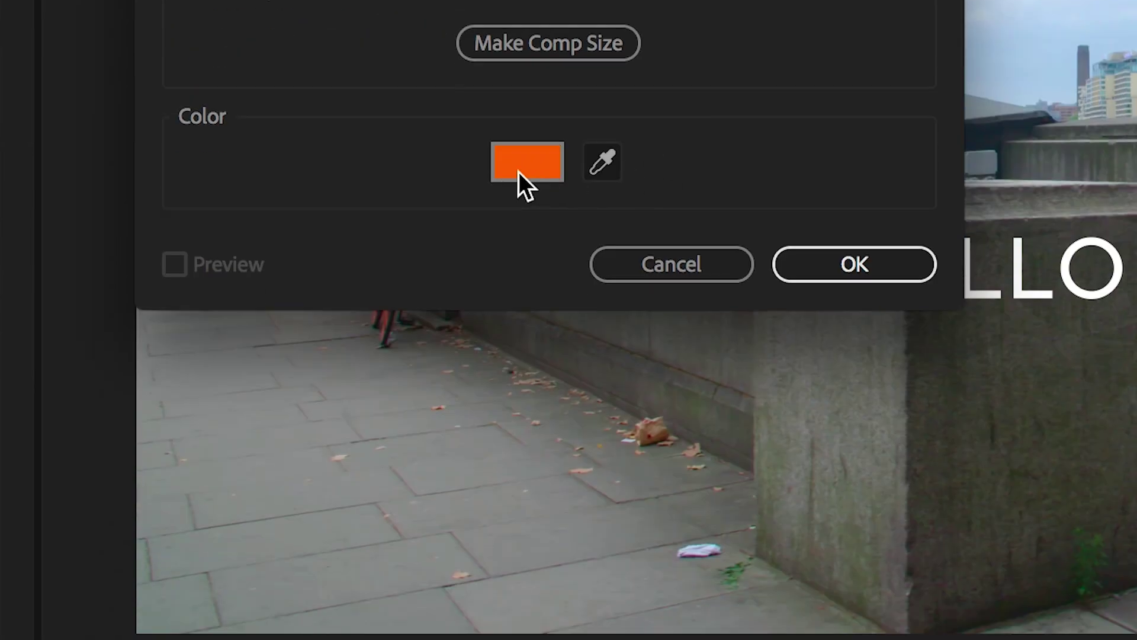
{"action": "left_click", "coordinate": [519, 171]}
{"action": "left_click_drag", "start_coordinate": [487, 275], "coordinate": [652, 597]}
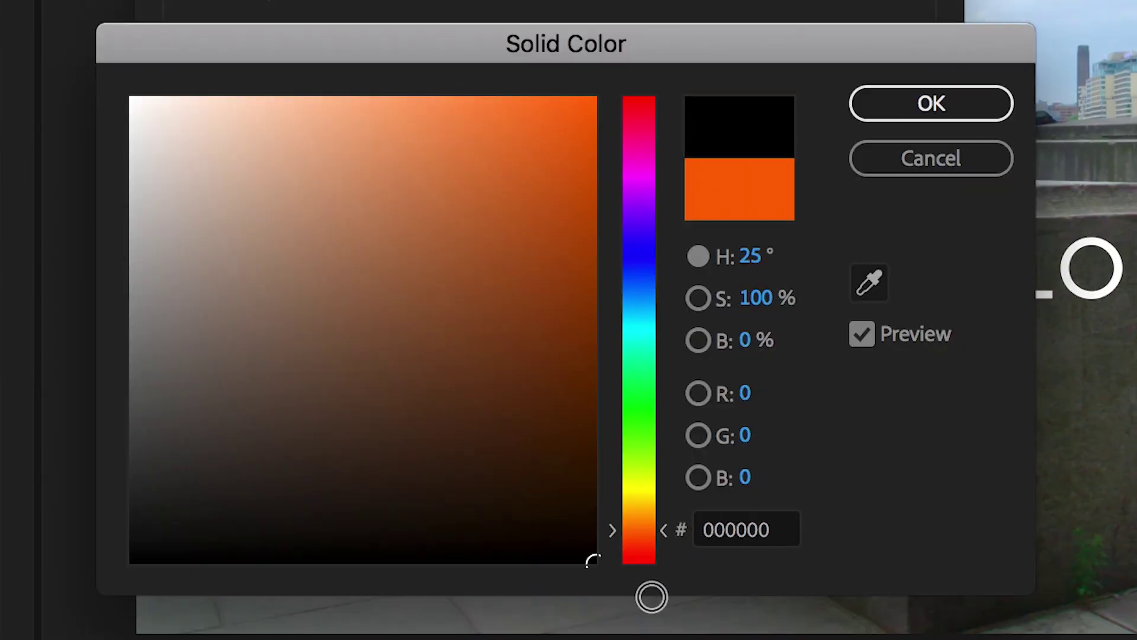
{"action": "key", "text": "Return"}
{"action": "left_click", "coordinate": [819, 270]}
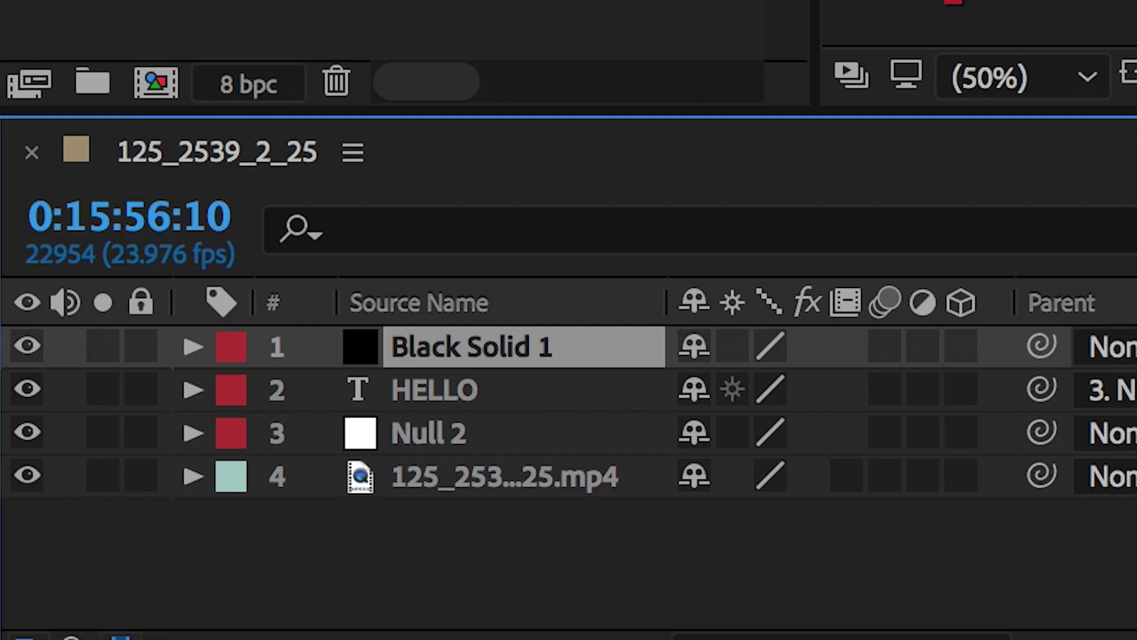
Step: Move Black Solid 1 beneath HELLO, hide it, and begin a Pen mask beside the text
{"action": "left_click_drag", "start_coordinate": [579, 358], "coordinate": [501, 427]}
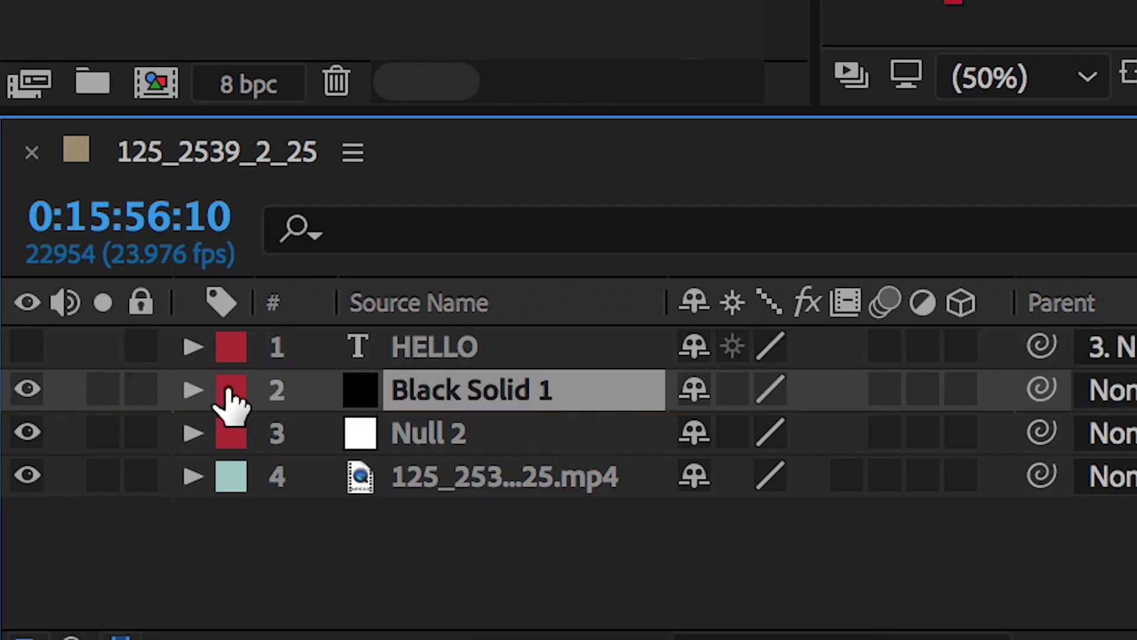
{"action": "left_click", "coordinate": [27, 347]}
{"action": "left_click", "coordinate": [28, 389]}
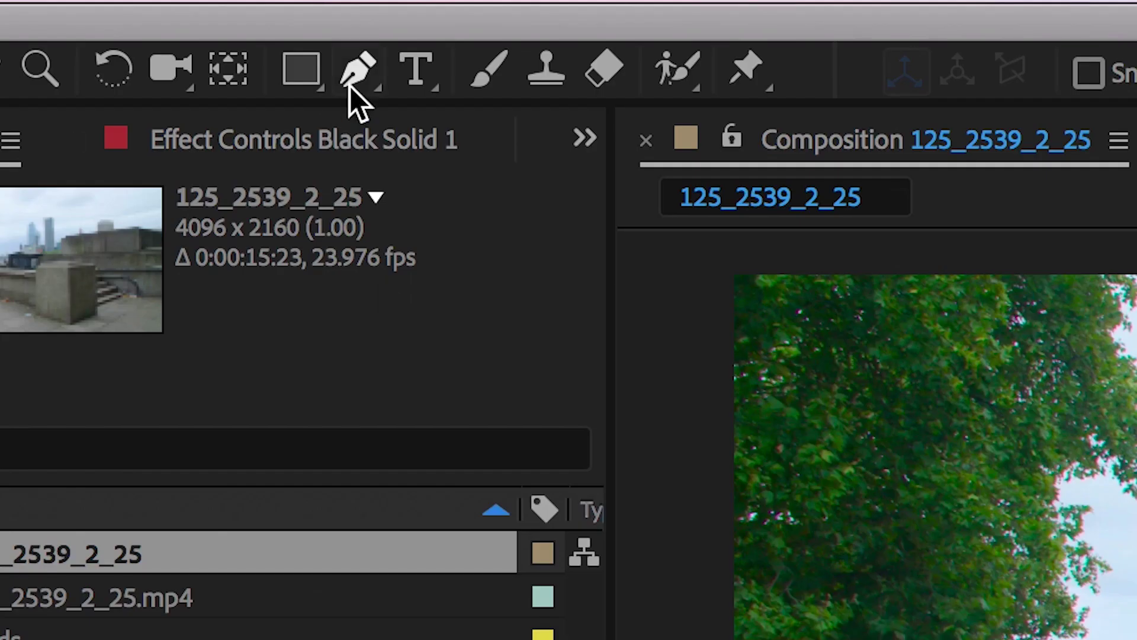
{"action": "left_click", "coordinate": [350, 87]}
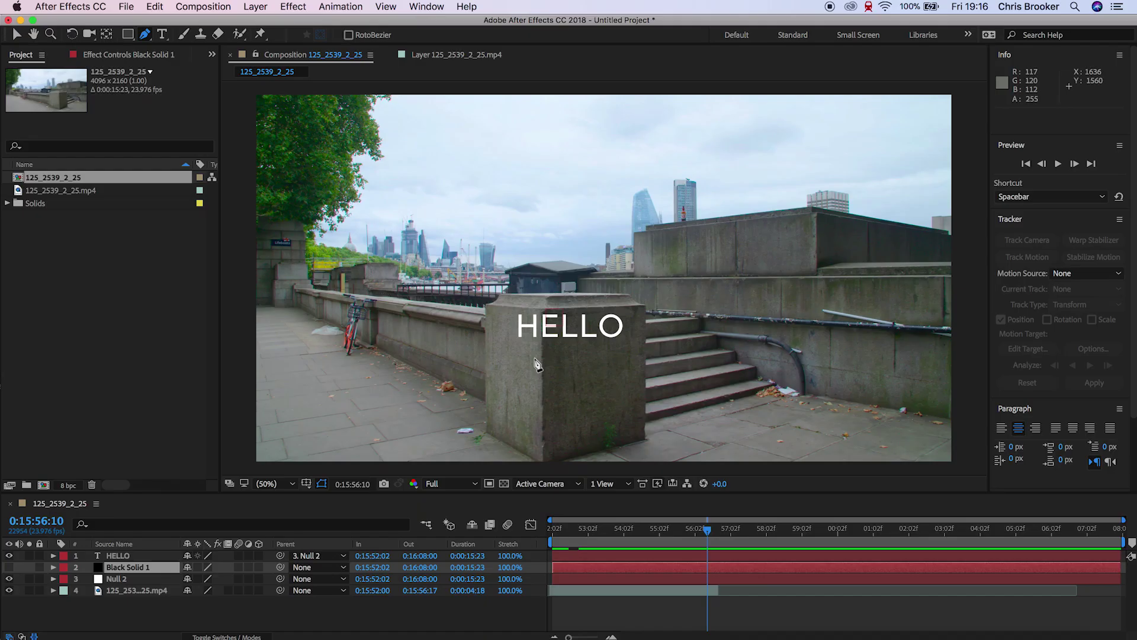
{"action": "left_click", "coordinate": [544, 321]}
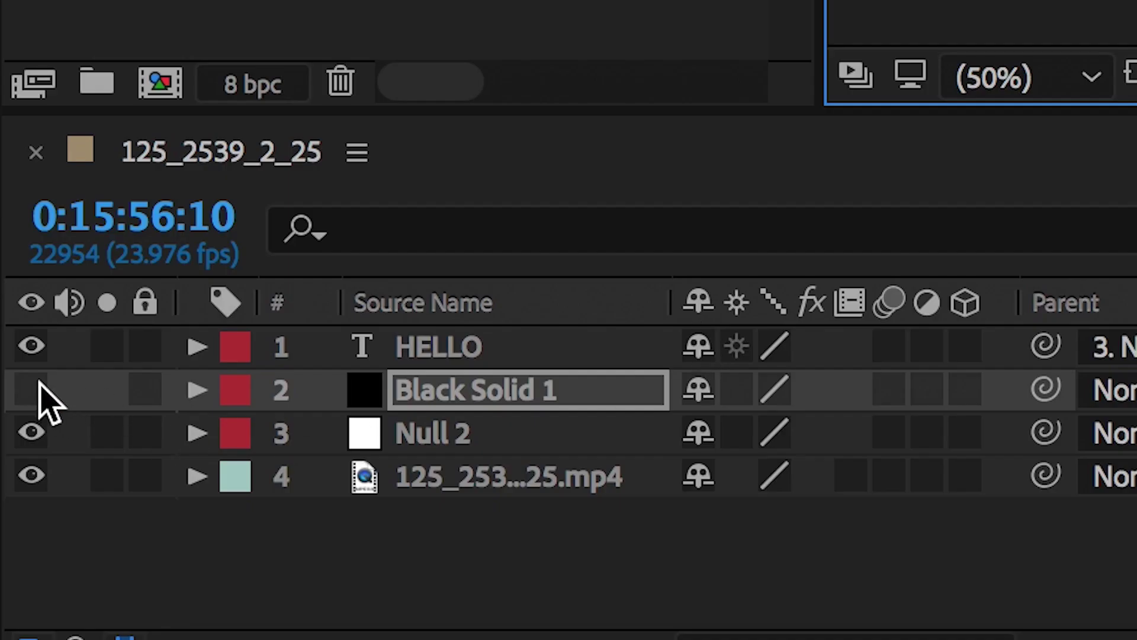
Step: Make Black Solid 1 visible and set Mask 1's feather to 391 pixels
{"action": "left_click", "coordinate": [34, 389]}
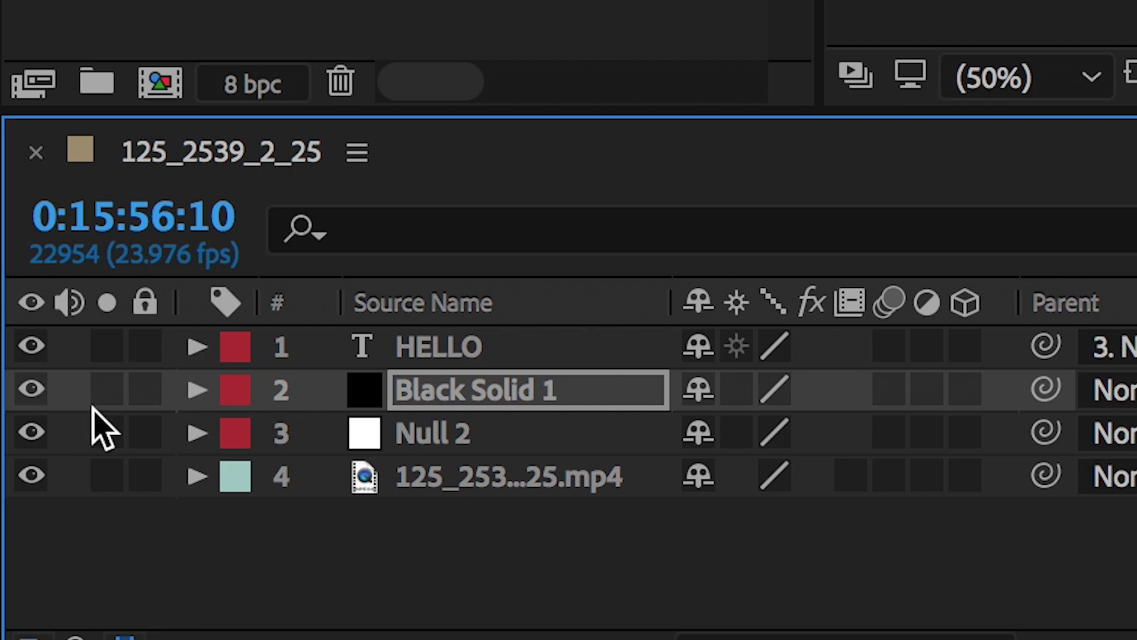
{"action": "left_click", "coordinate": [198, 392]}
{"action": "left_click", "coordinate": [241, 435]}
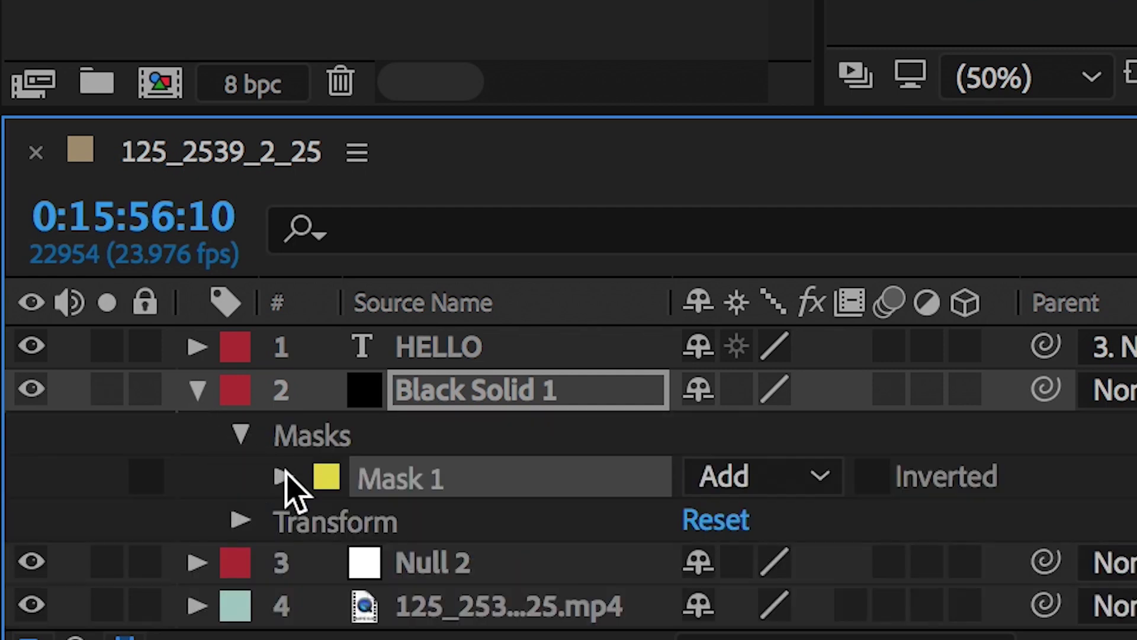
{"action": "left_click", "coordinate": [283, 477]}
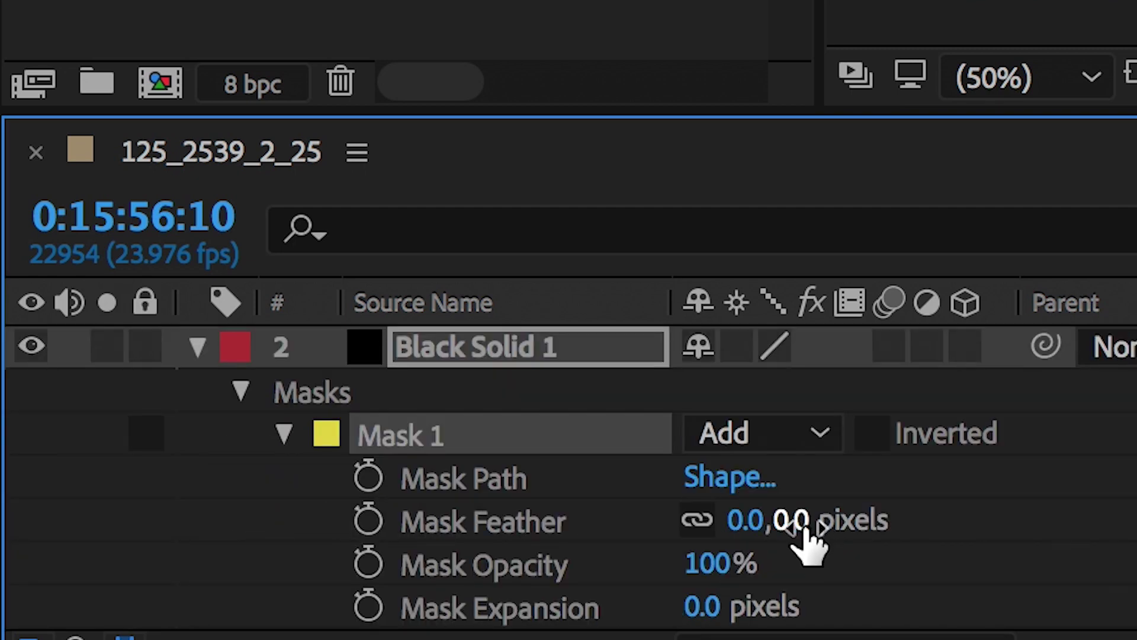
{"action": "left_click_drag", "start_coordinate": [809, 542], "coordinate": [1134, 549]}
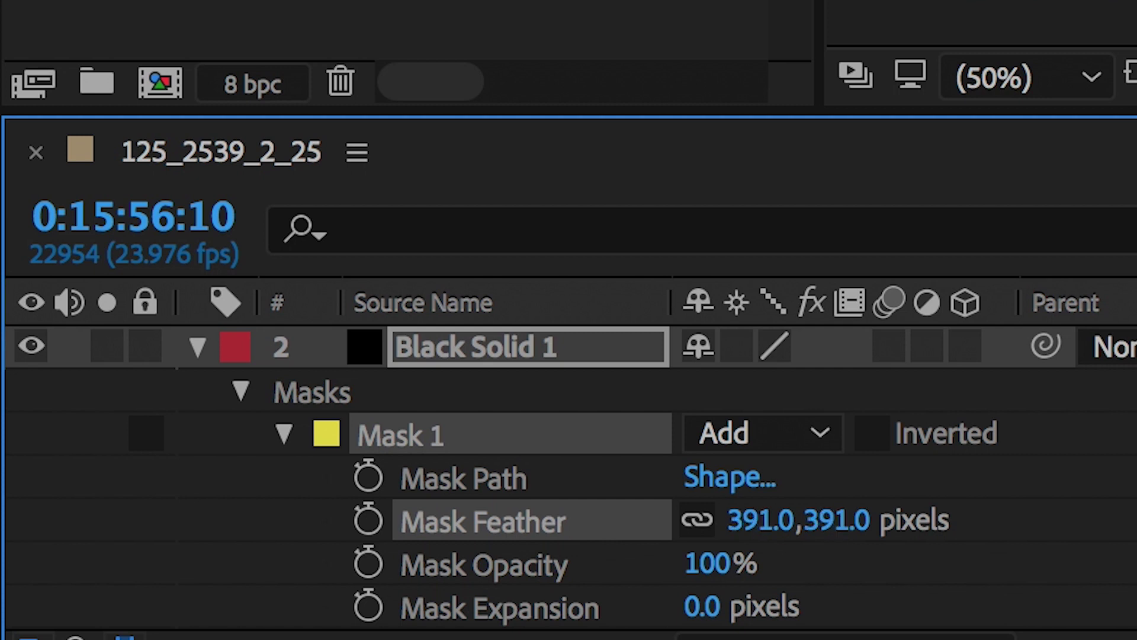
{"action": "scroll", "coordinate": [568, 474], "scroll_direction": "up", "scroll_amount": 1}
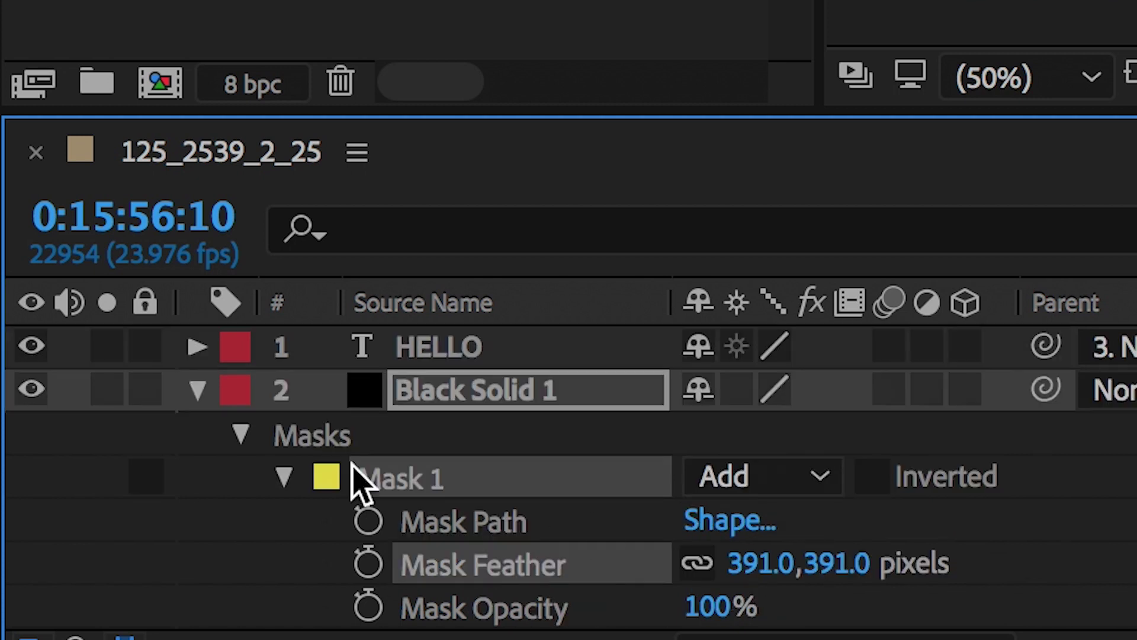
Step: Parent Black Solid 1 to Null 2 and preview the tracked text and shadow
{"action": "left_click", "coordinate": [196, 391]}
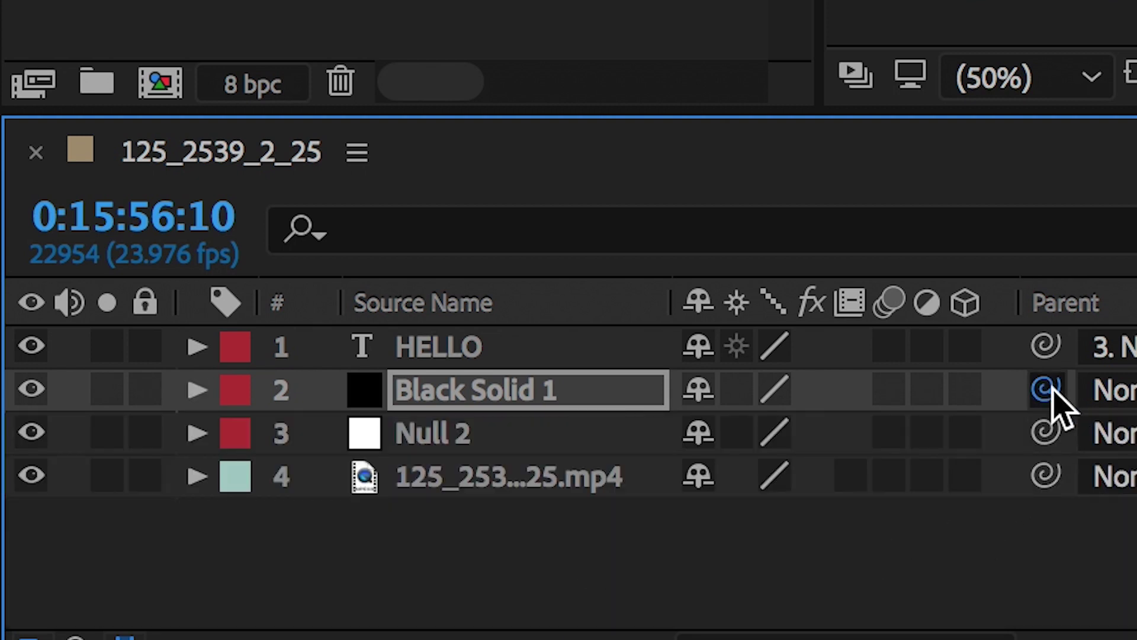
{"action": "left_click_drag", "start_coordinate": [1052, 393], "coordinate": [509, 438]}
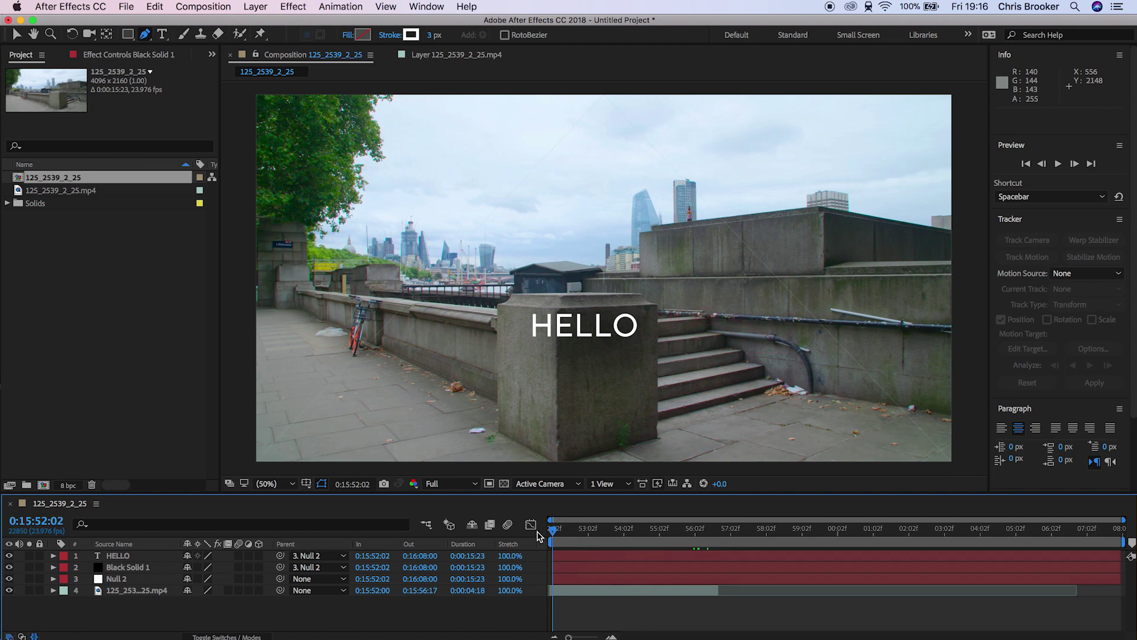
{"action": "key", "text": "space"}
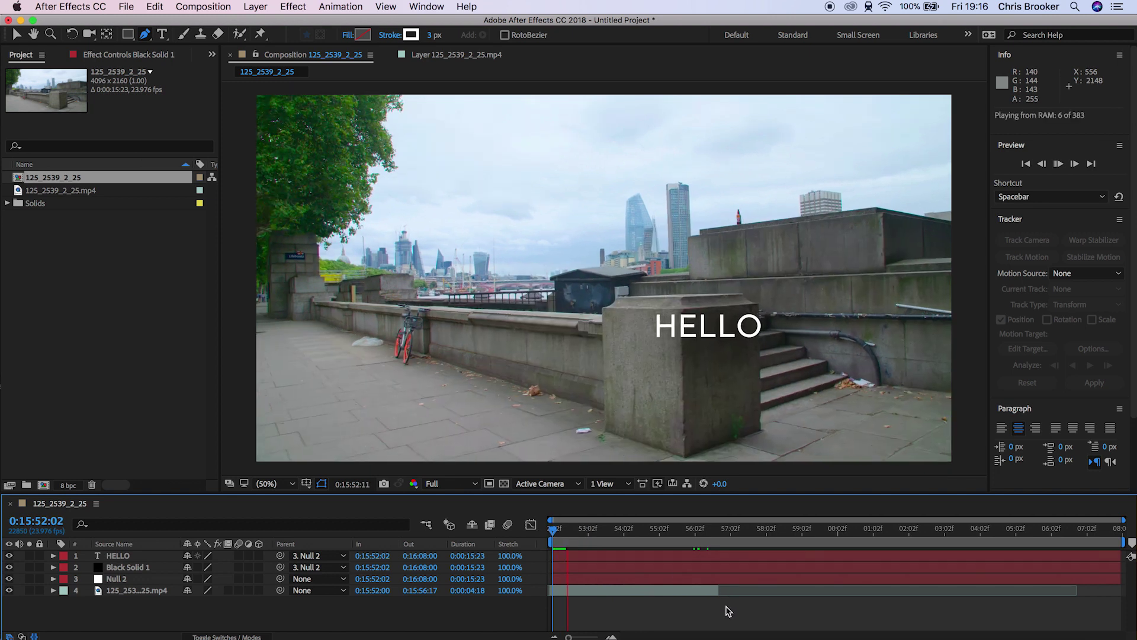